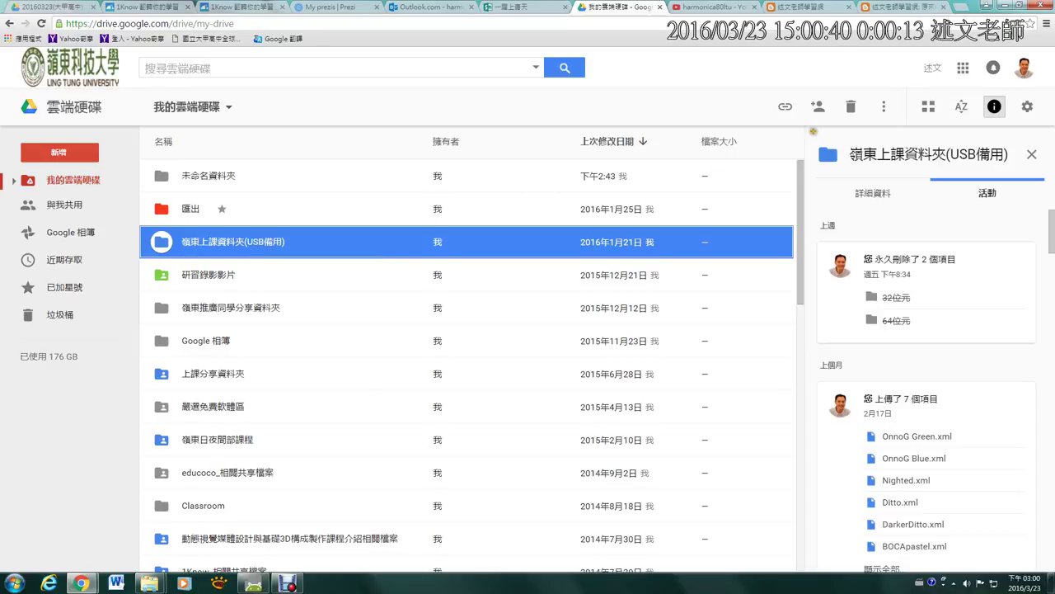
left_click_drag(807, 128, 1049, 569)
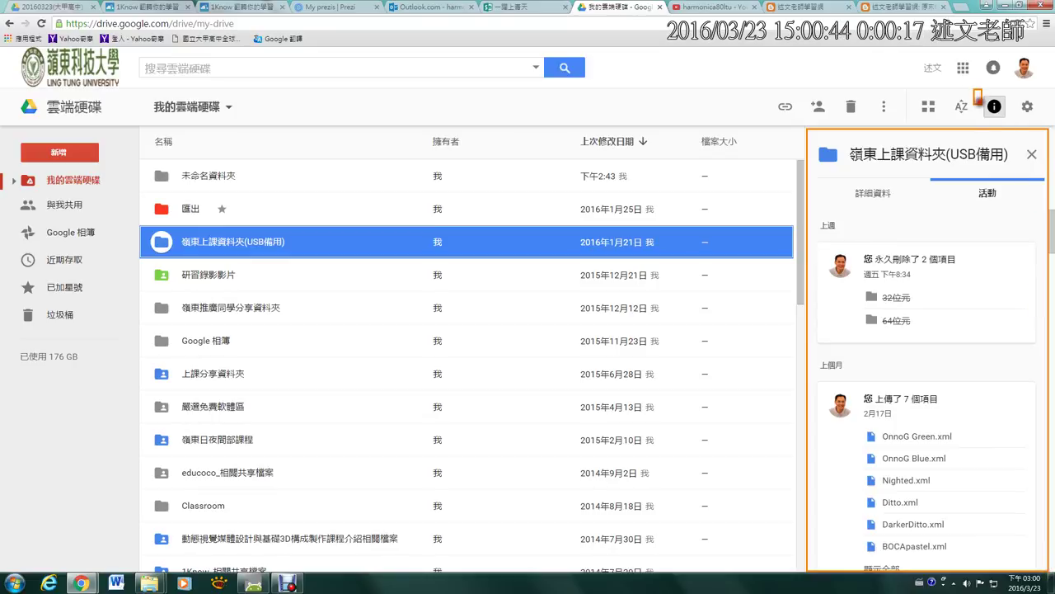
left_click_drag(974, 89, 1014, 128)
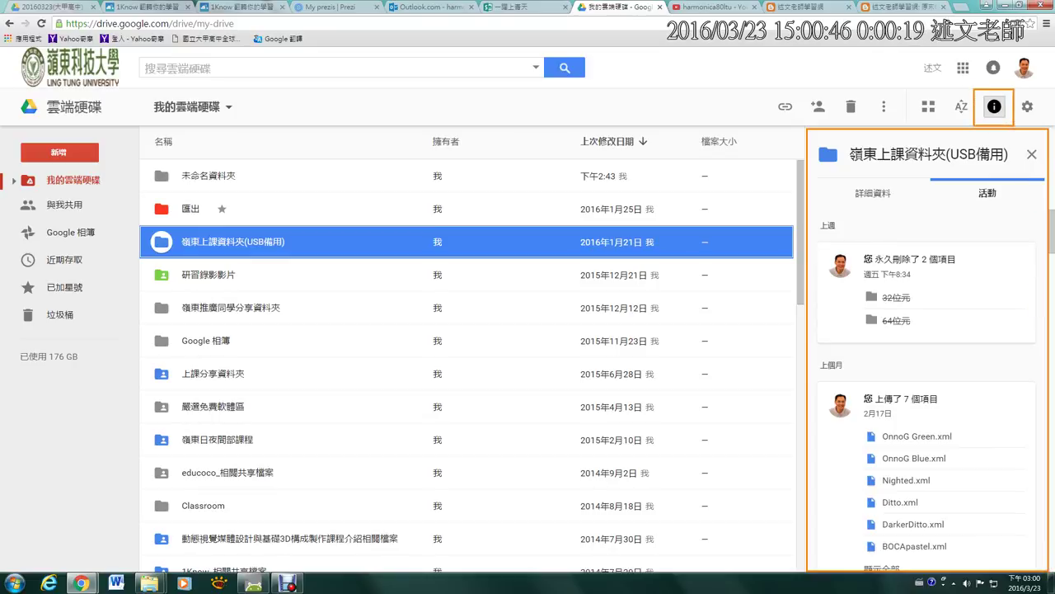
key("Escape")
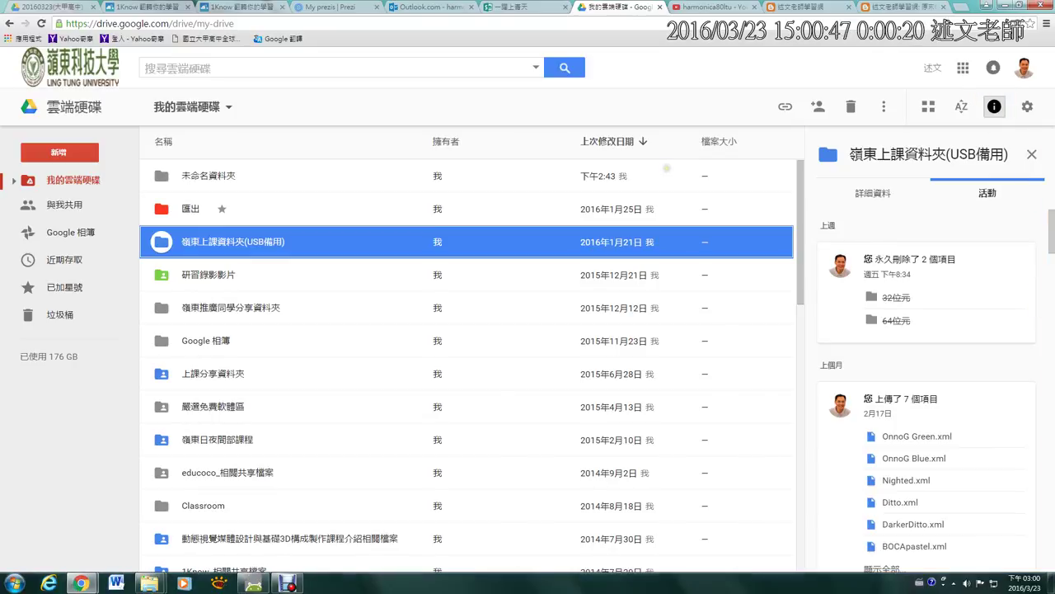
- Hide the information pane of the 嶺東上課資料夾(USB備用) folder and show it again
left_click(1032, 154)
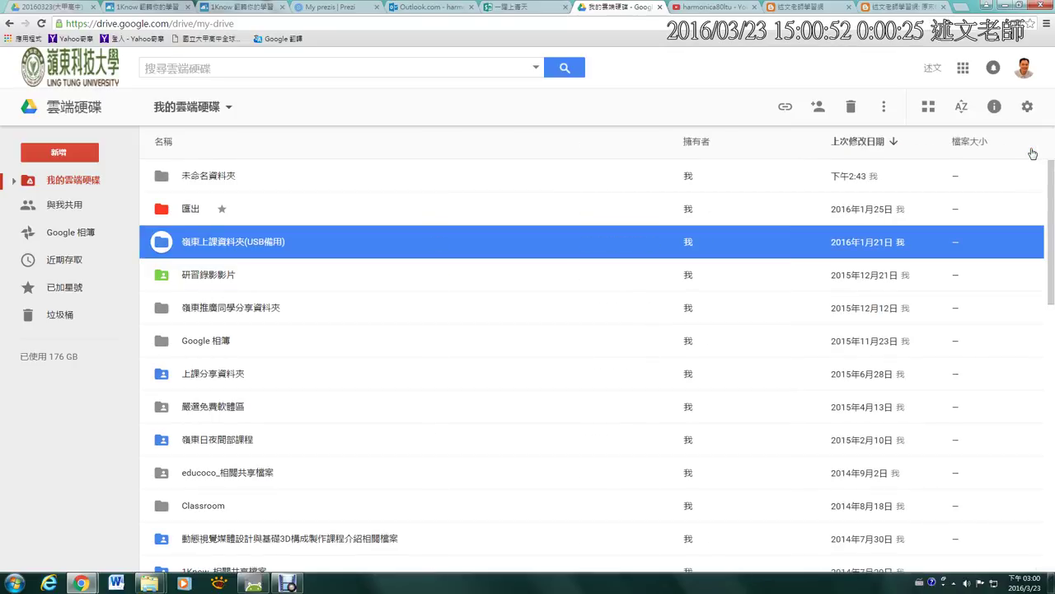
left_click(994, 107)
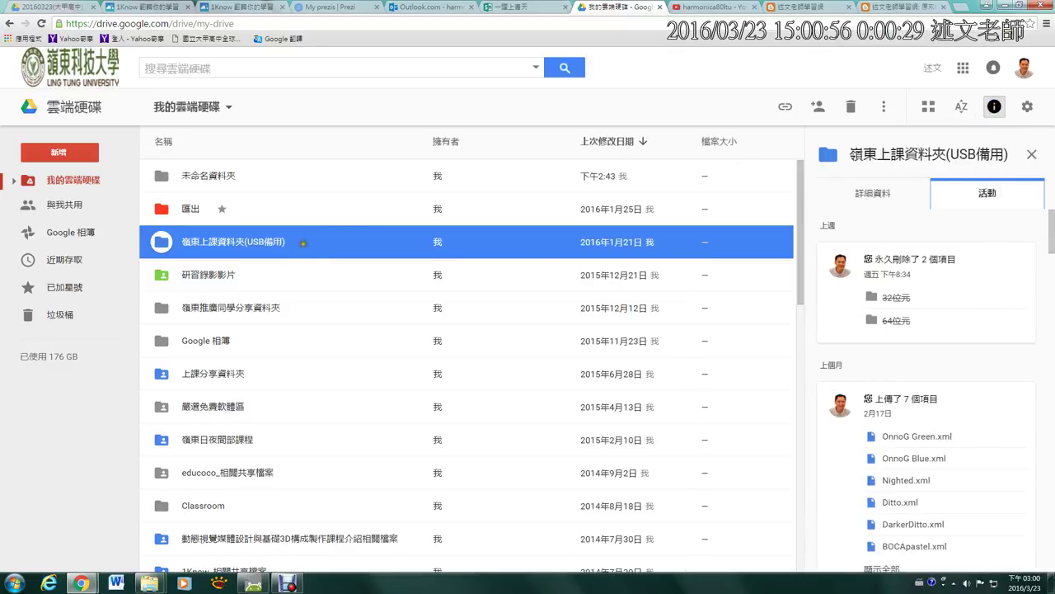
left_click_drag(302, 241, 336, 213)
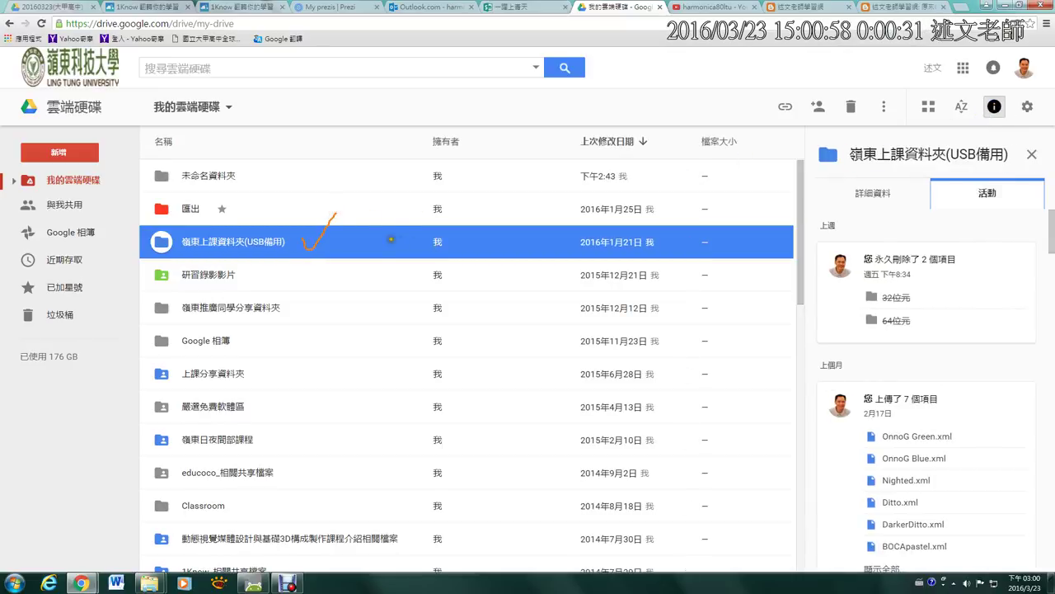
mouse_move(390, 239)
left_mouse_down()
mouse_move(597, 222)
mouse_move(866, 260)
left_mouse_up()
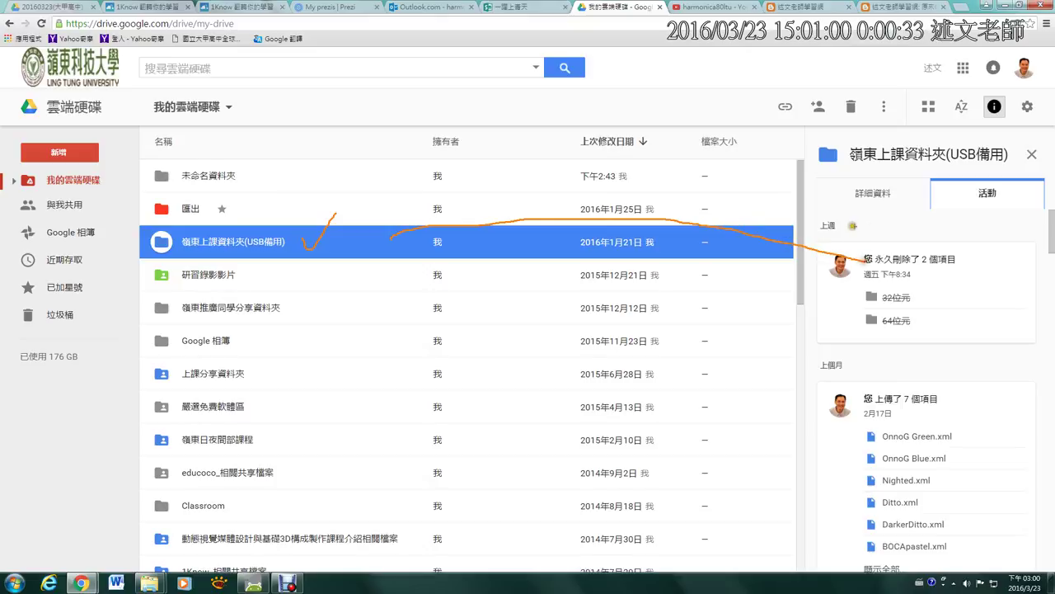
mouse_move(950, 185)
left_mouse_down()
mouse_move(1007, 208)
mouse_move(948, 174)
left_mouse_up()
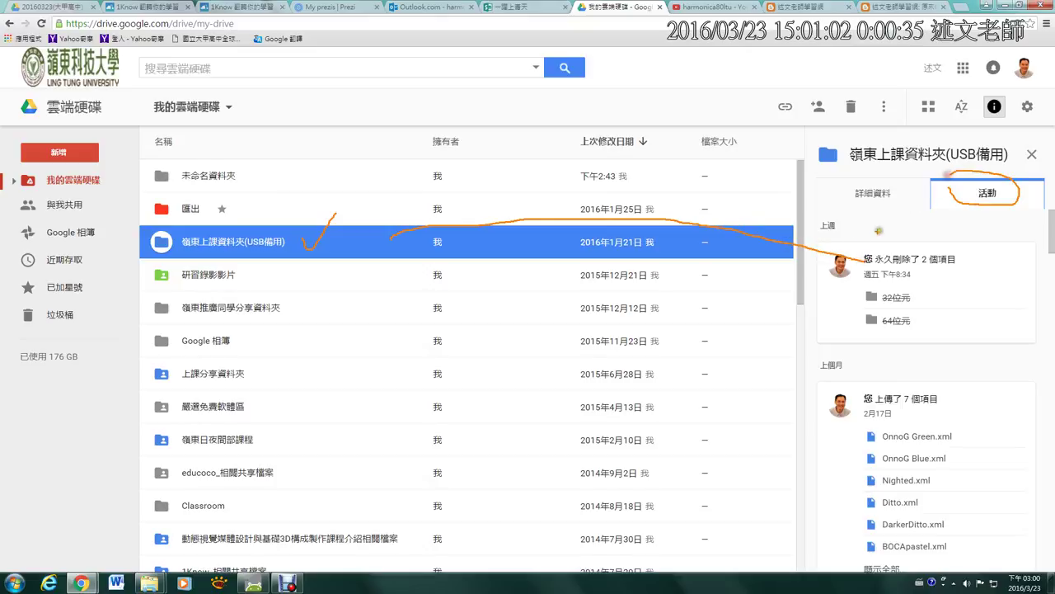
left_click_drag(850, 235, 862, 570)
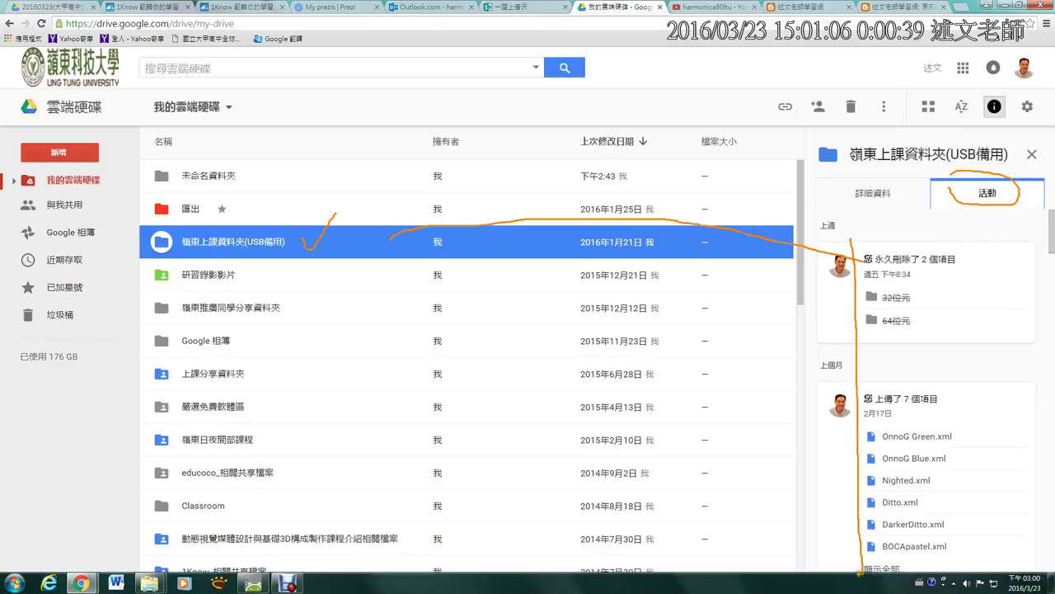
key("Escape")
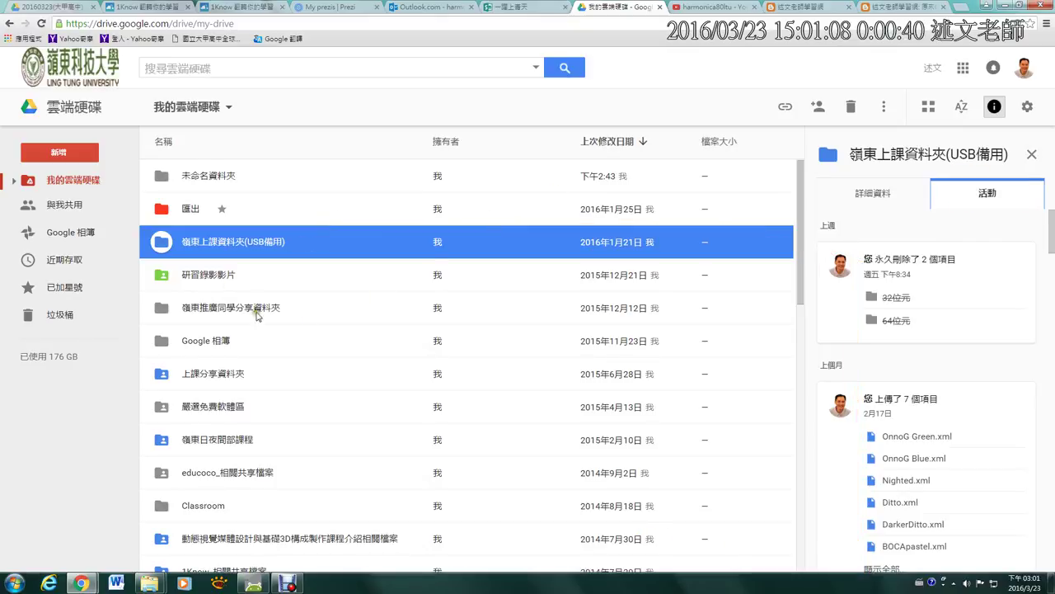
- Show the activity of the 研習錄影影片 folder and look through its full list of permanently deleted items
left_click(223, 283)
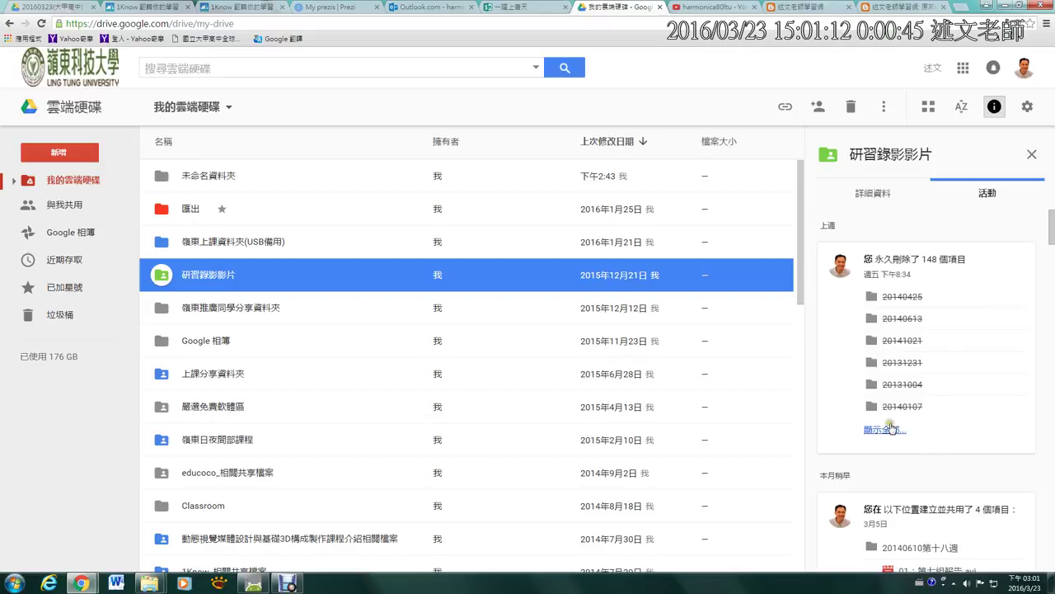
left_click(891, 429)
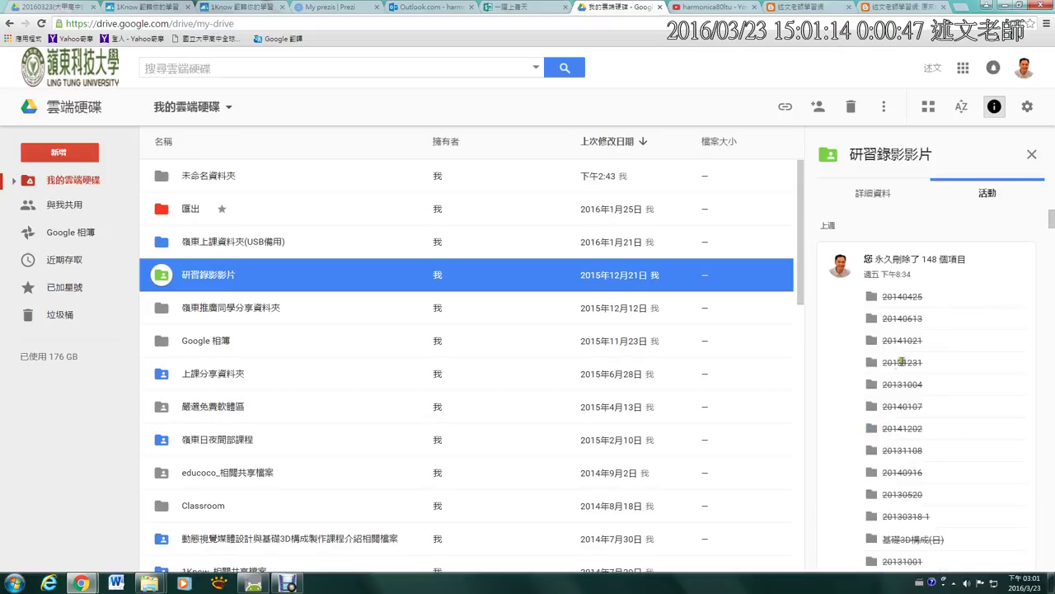
scroll(895, 300, "down", 5)
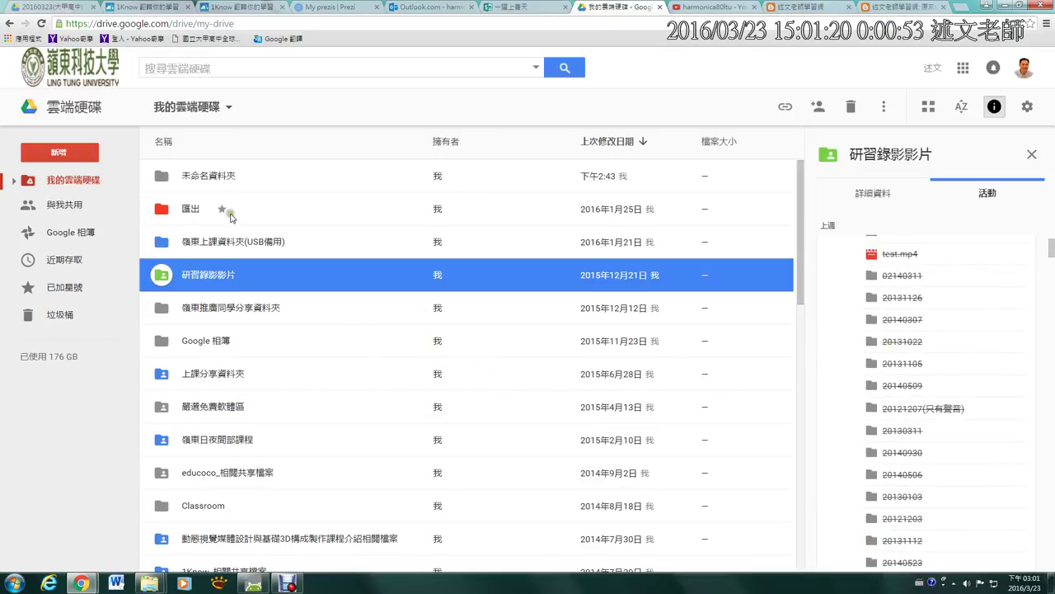
- Search the drive for "time" and briefly preview the video "02：Time Freeze 定格特效介紹.avi"
left_click(255, 65)
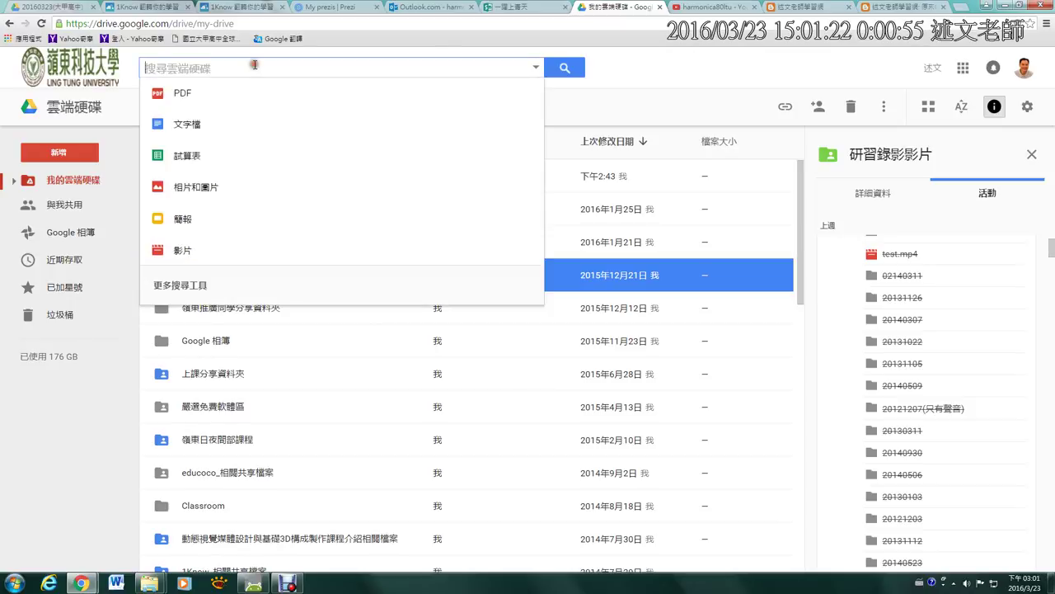
type("time")
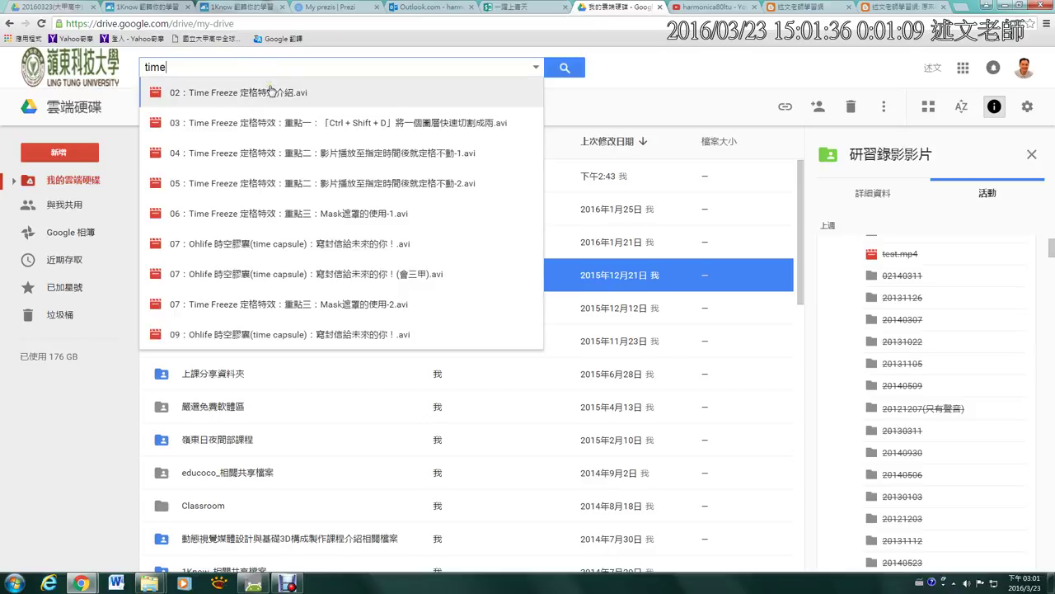
left_click(273, 96)
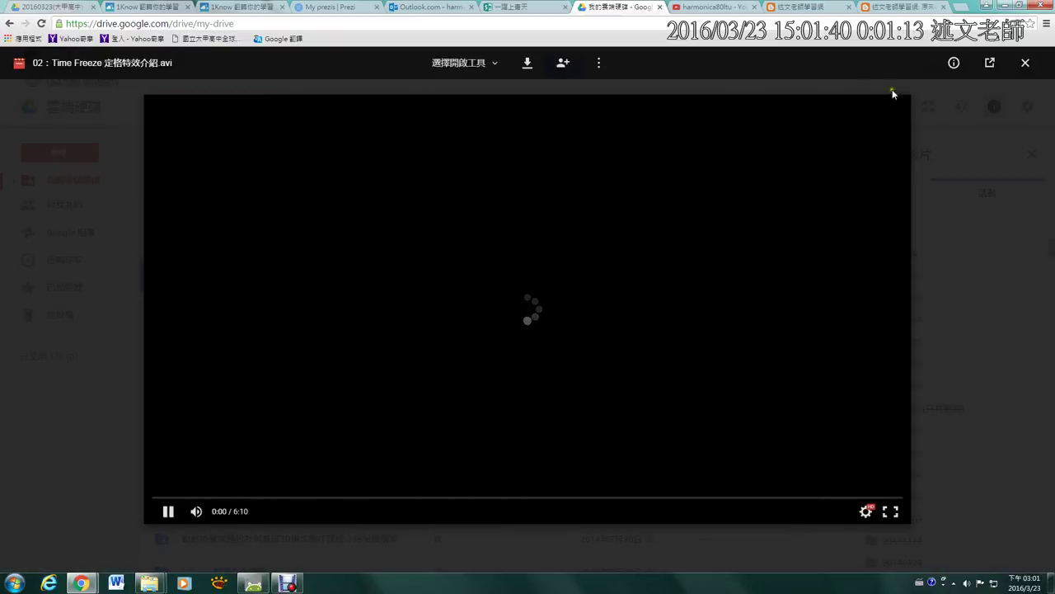
left_click(1025, 63)
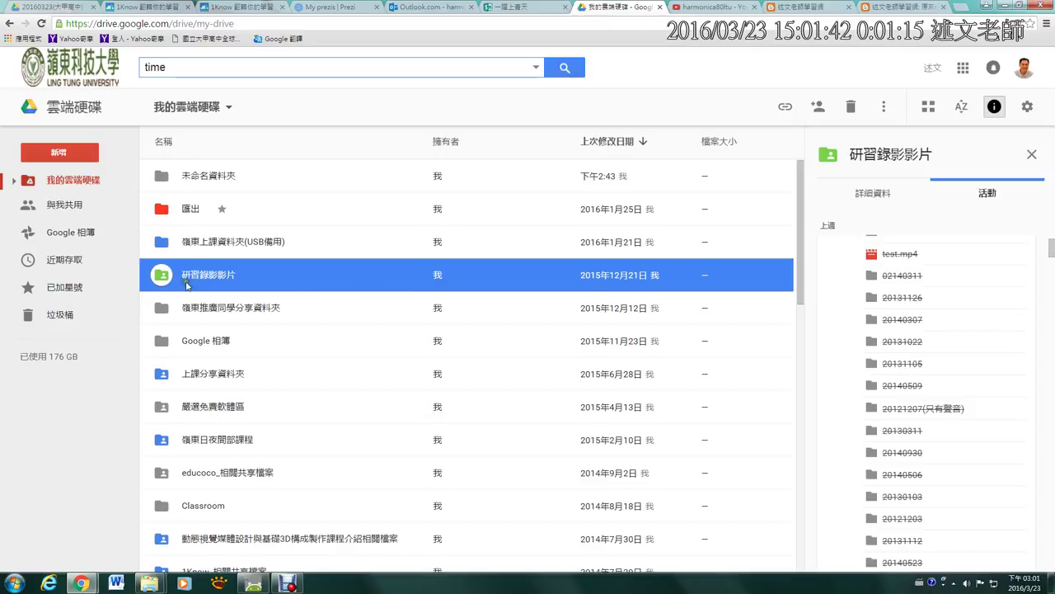
- Preview "01：Time Freeze 定格特效(簡易版)：陽光運動公園.avi" from the "time" search, paused, and check its file location in the details
left_click(194, 66)
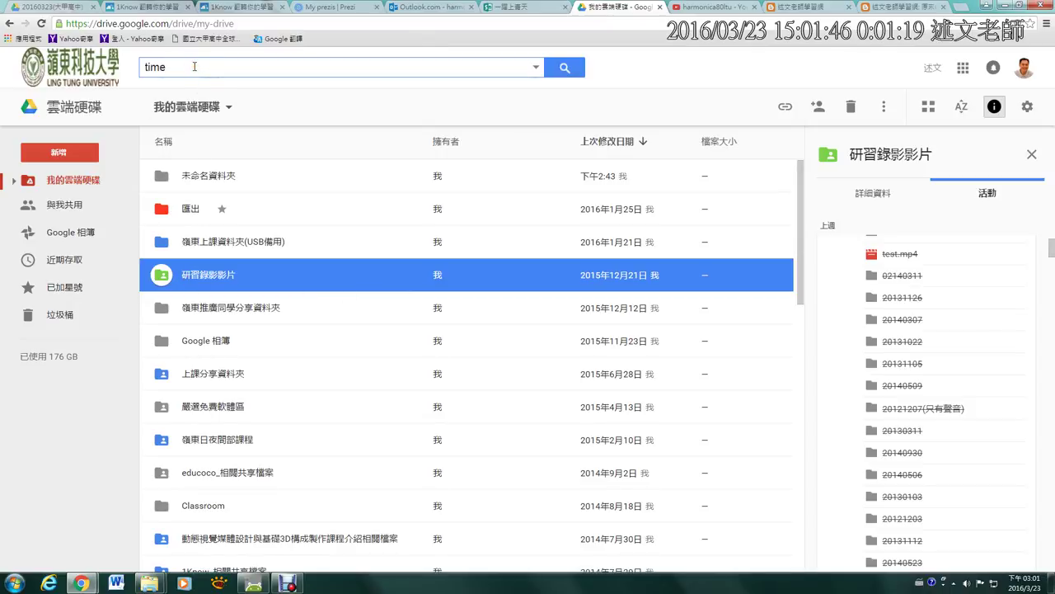
left_click(225, 123)
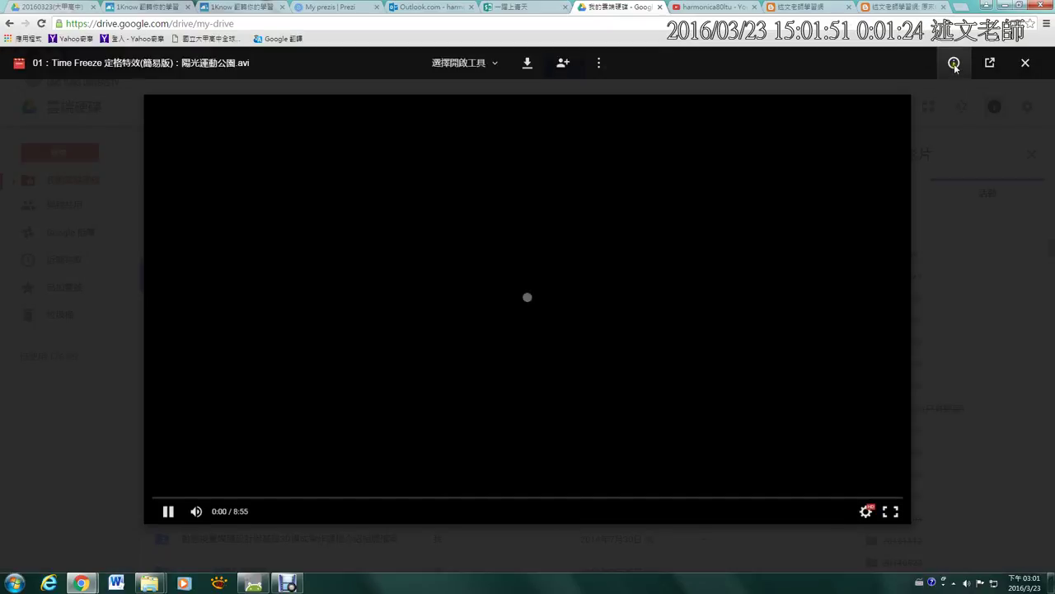
left_click(954, 63)
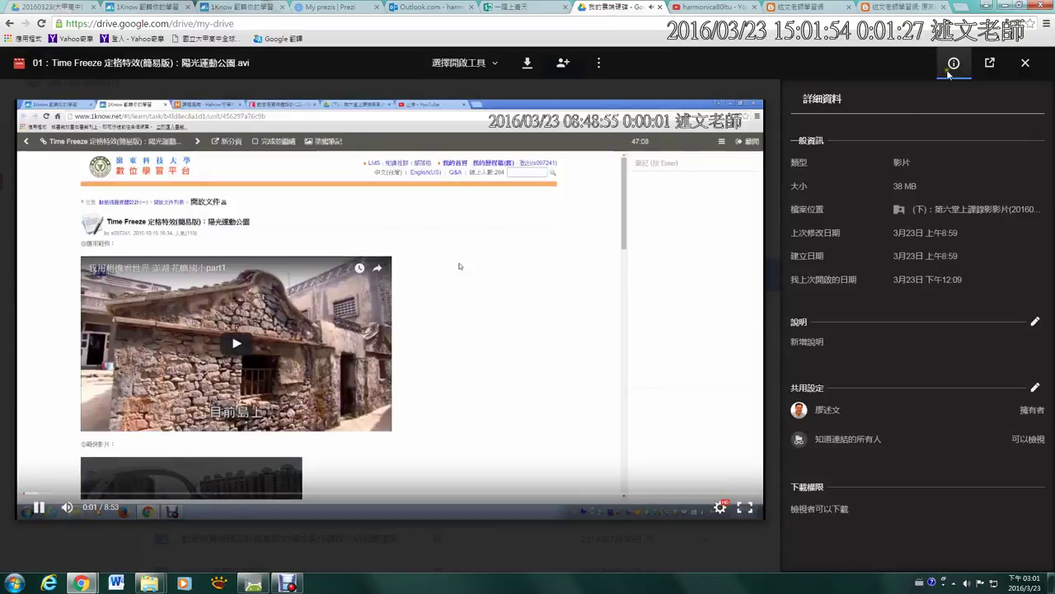
left_click(39, 506)
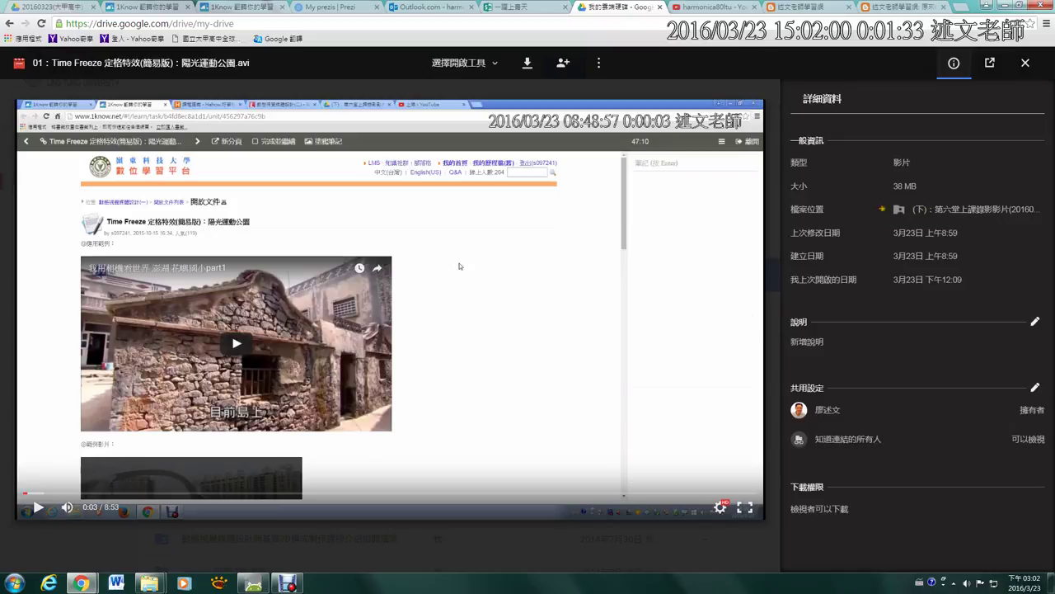
left_click_drag(789, 223, 1047, 221)
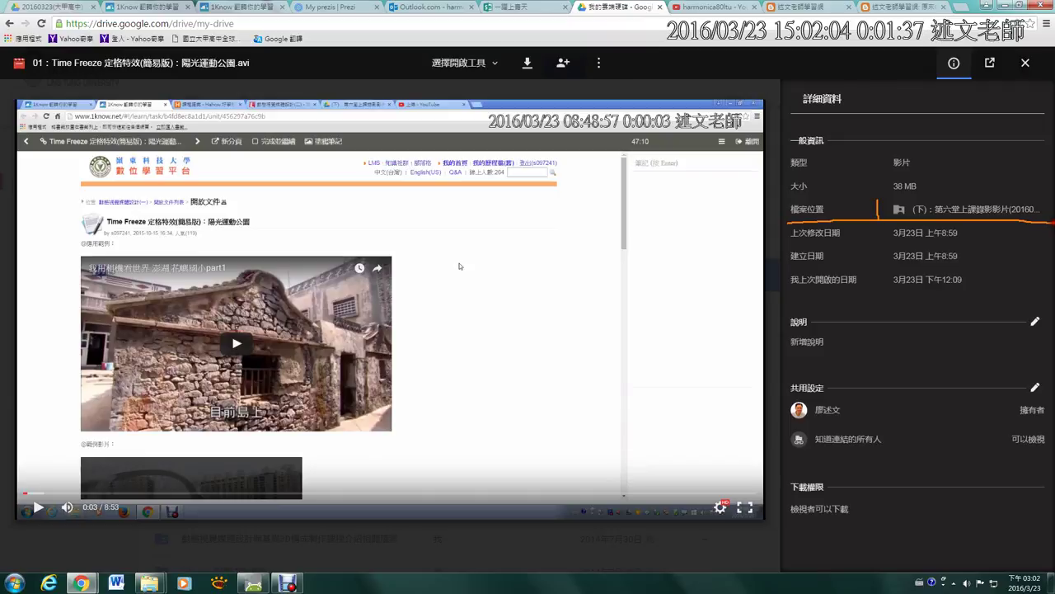
- Open the folder containing the previewed video and select all its videos, then return to the My Drive file list
left_click(930, 212)
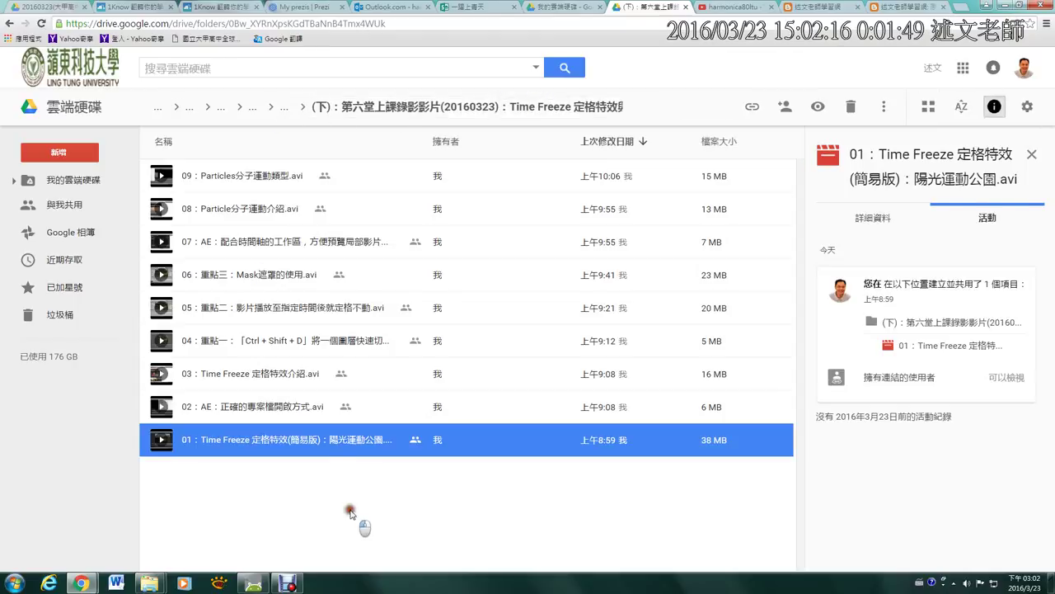
left_click_drag(350, 509, 220, 177)
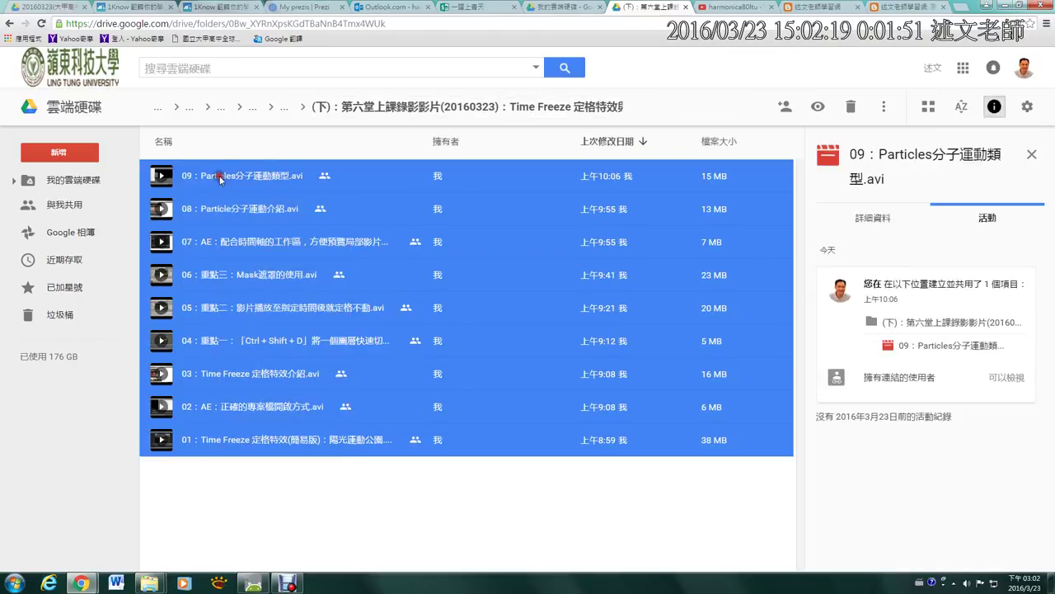
left_click(687, 8)
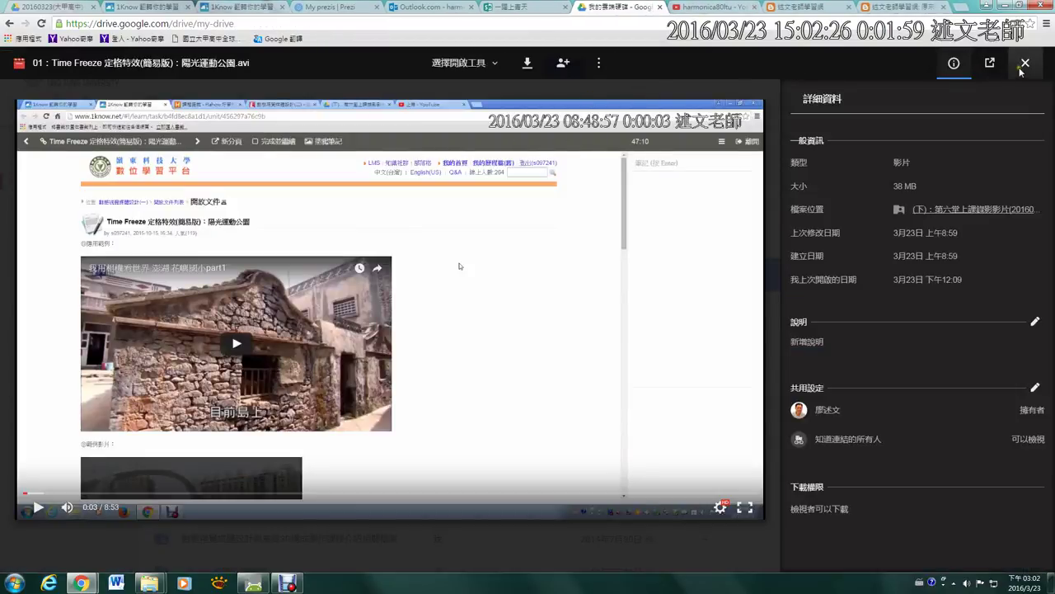
left_click(1023, 69)
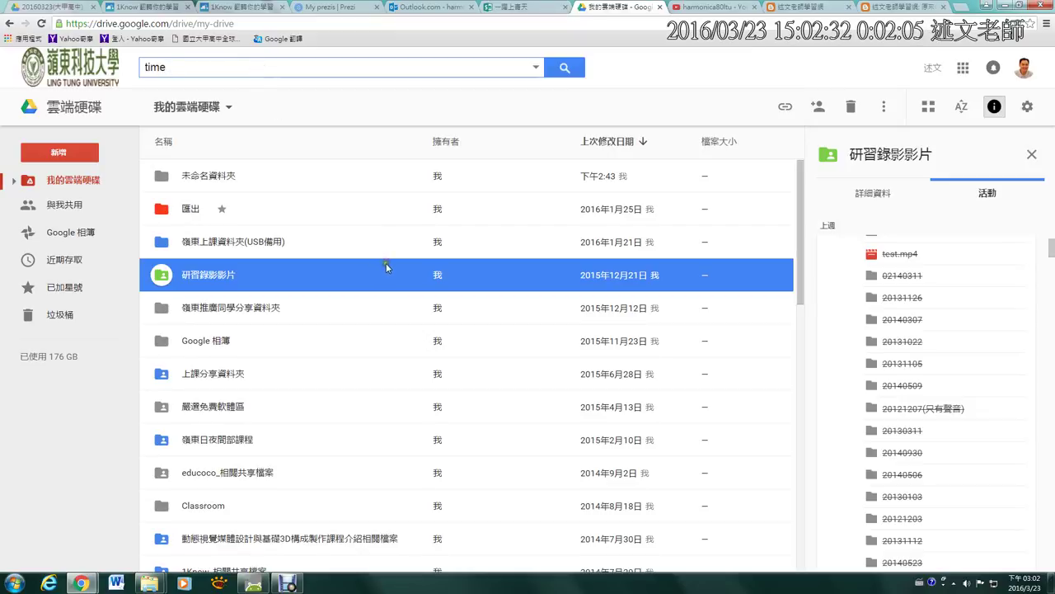
- Clear the "time" search and search the drive for presentation files only
key("BackSpace")
key("BackSpace")
key("BackSpace")
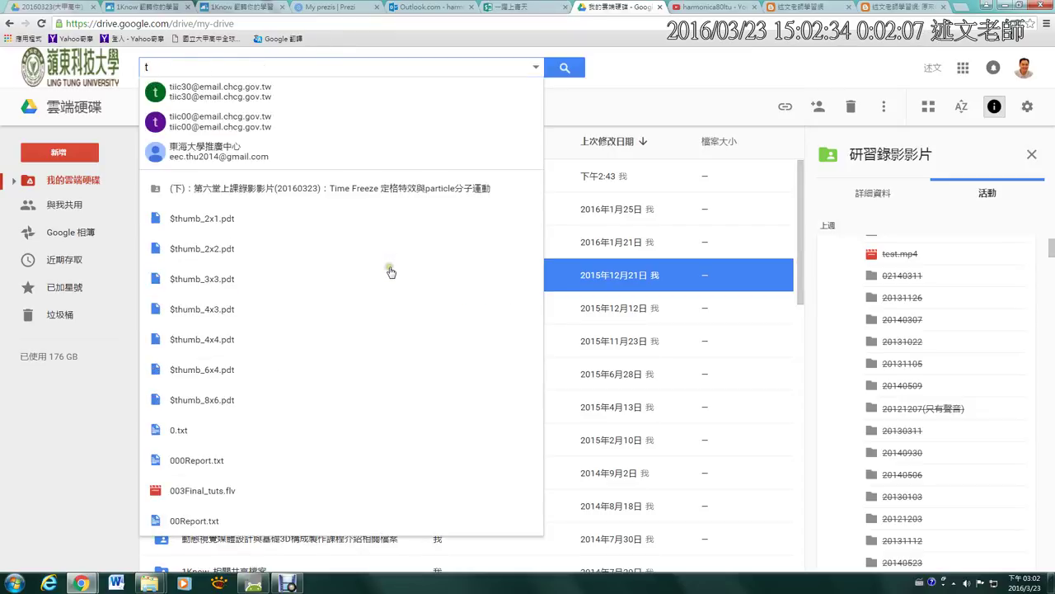
key("BackSpace")
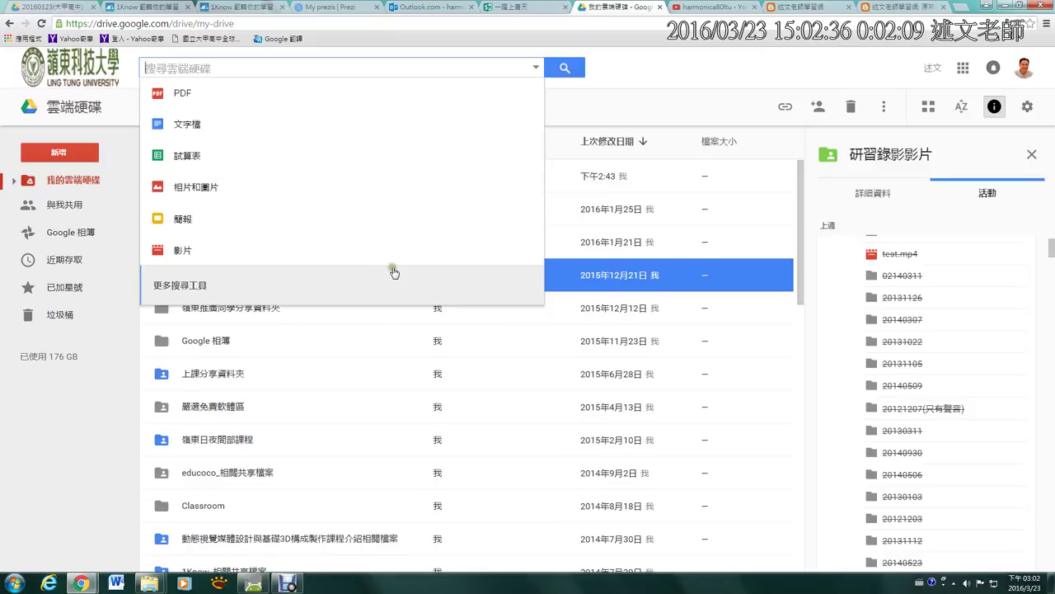
left_click(293, 221)
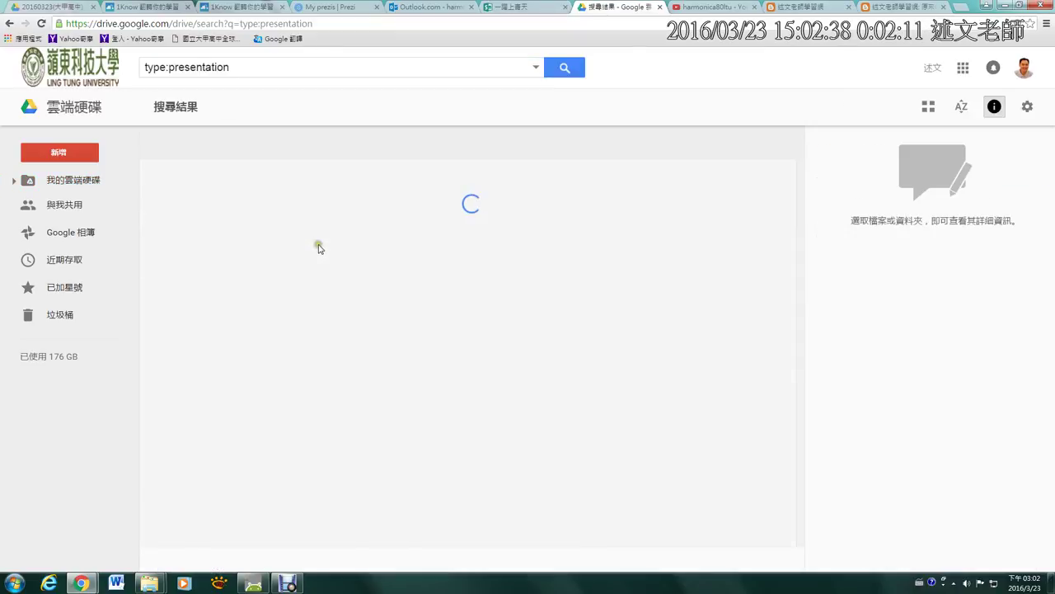
- Select the 1Know-105年改版新功能 presentation and check its location in the file details
left_click(261, 197)
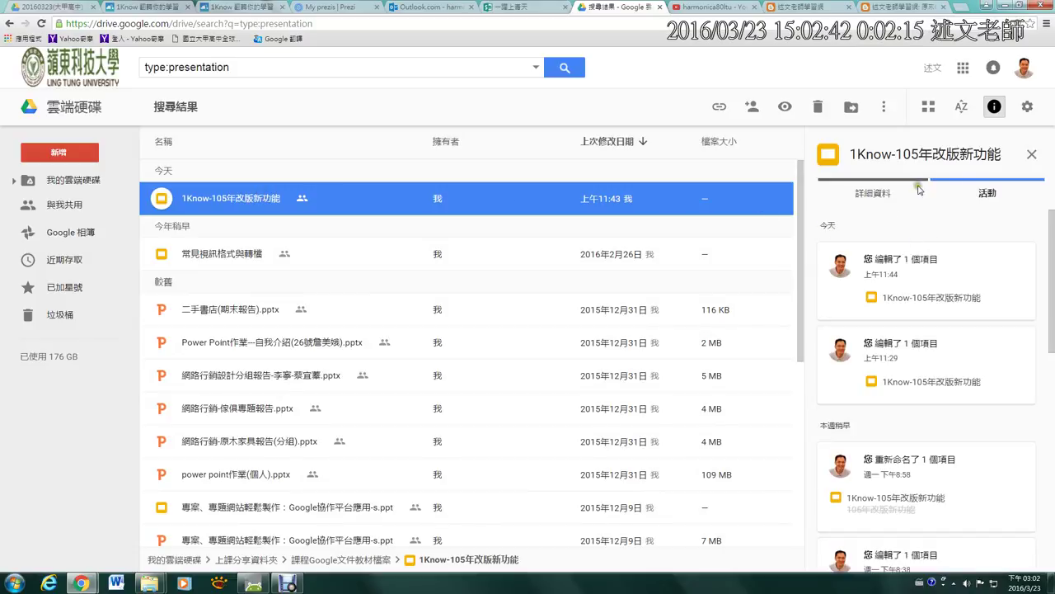
left_click(885, 195)
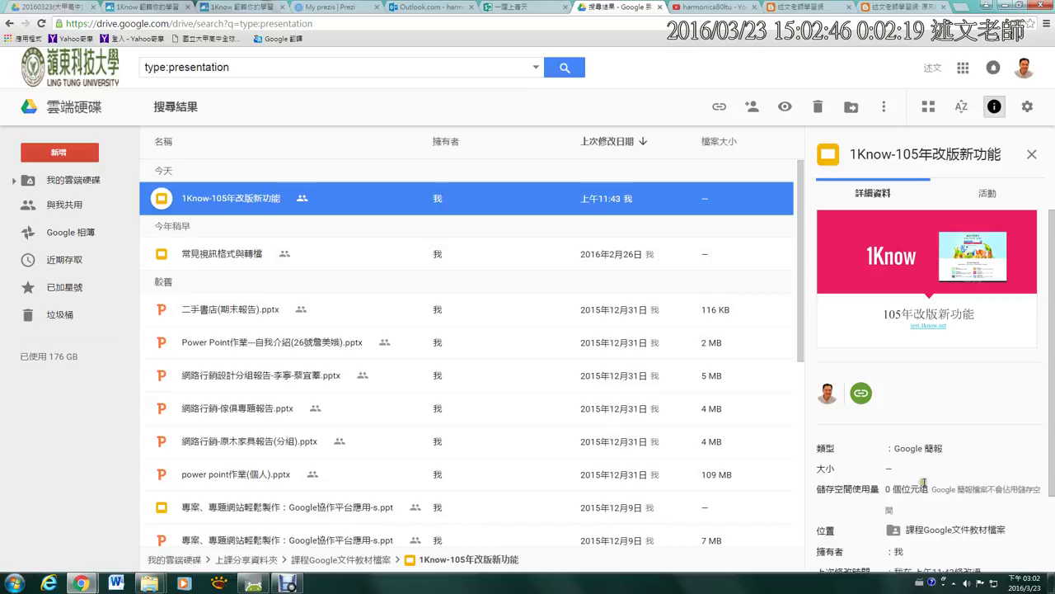
scroll(923, 485, "down", 2)
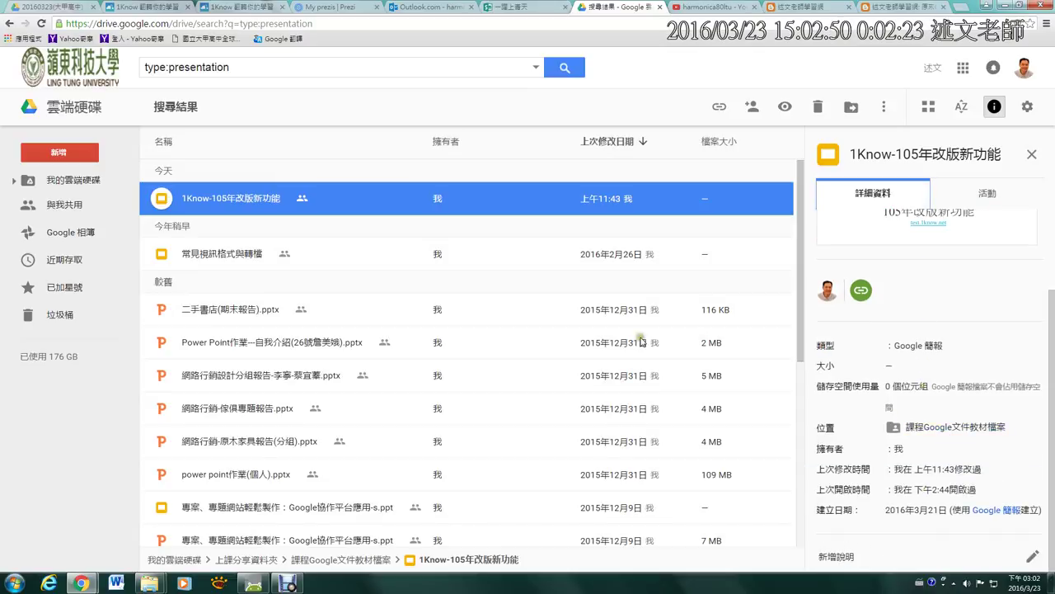
mouse_move(200, 153)
left_mouse_down()
mouse_move(259, 150)
mouse_move(273, 137)
left_mouse_up()
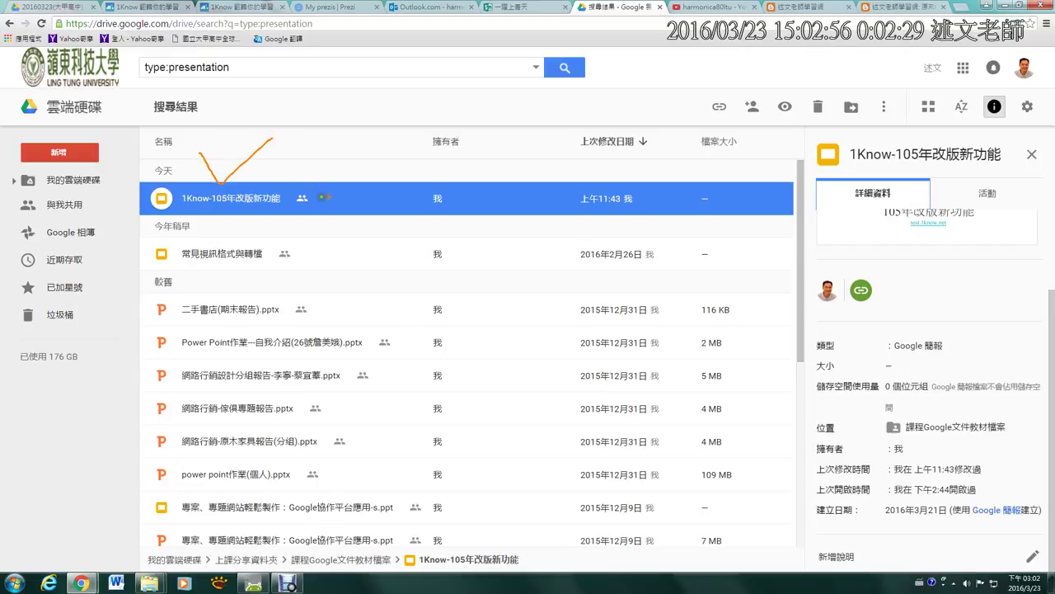
mouse_move(853, 177)
left_mouse_down()
mouse_move(842, 192)
mouse_move(900, 170)
left_mouse_up()
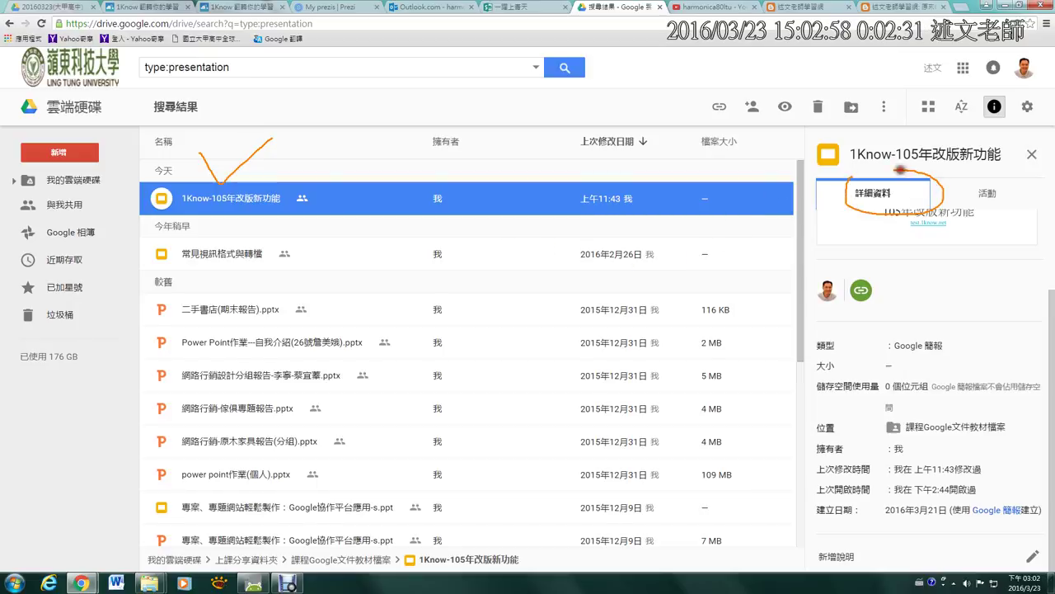
left_click_drag(827, 438, 1014, 434)
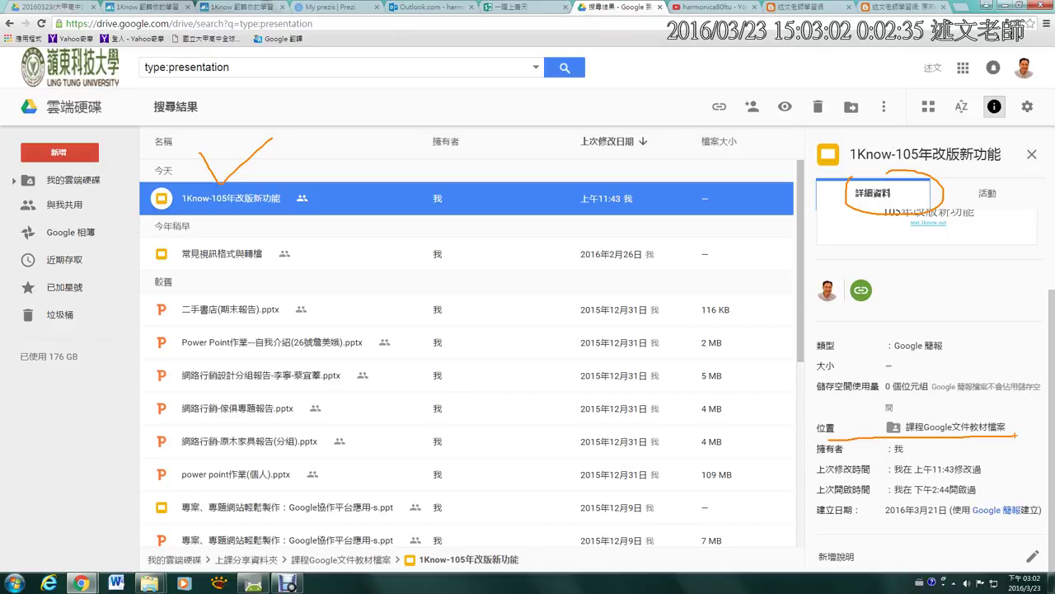
- Open the folder 課程Google文件教材檔案 containing the presentation and select 1Know-105年改版新功能 in it
key("Escape")
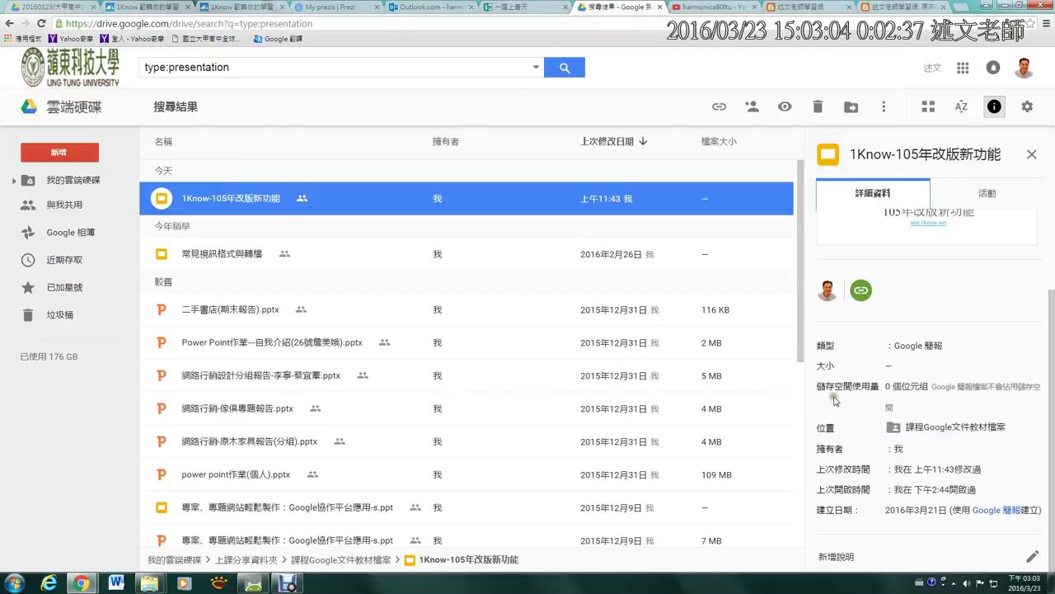
left_click(915, 429)
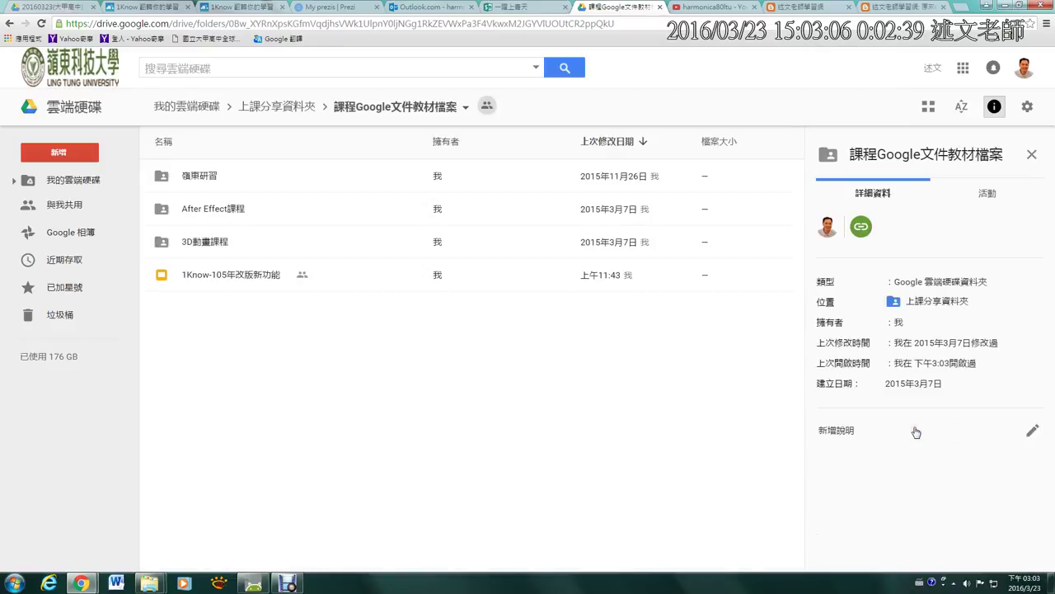
left_click(241, 281)
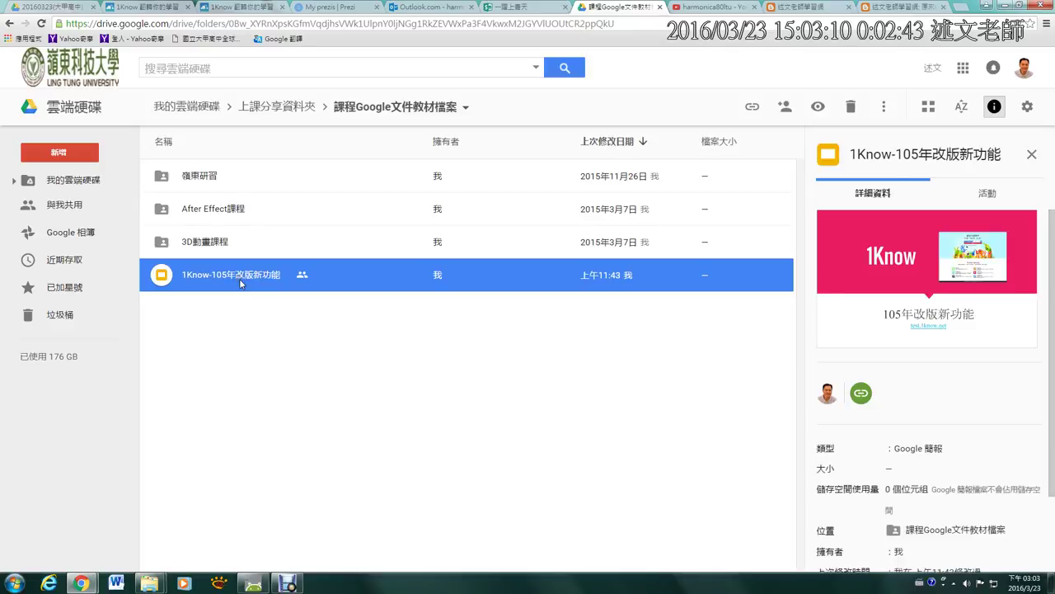
left_click(299, 456)
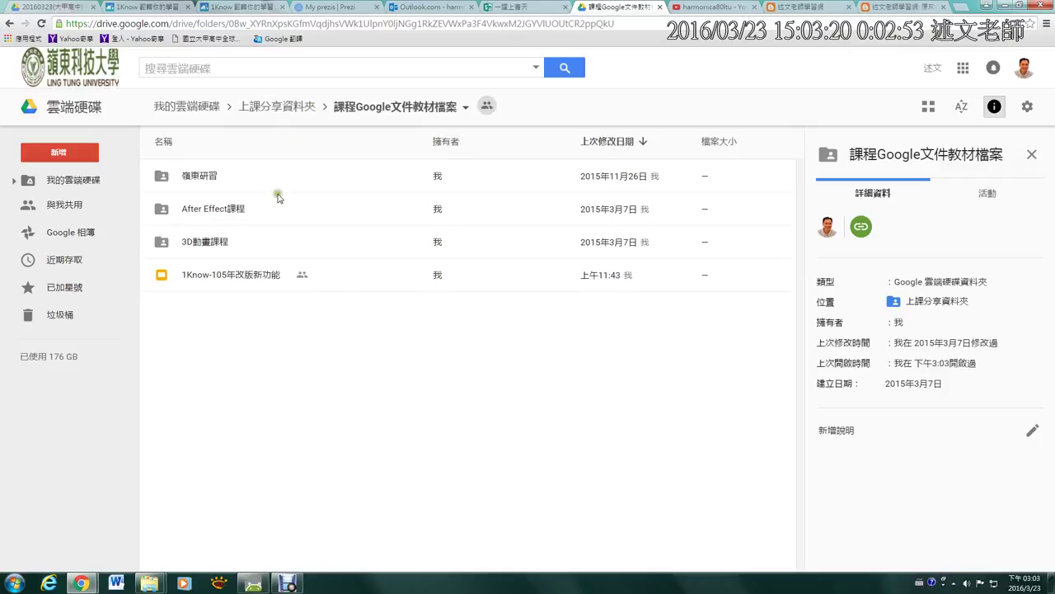
left_click(262, 281)
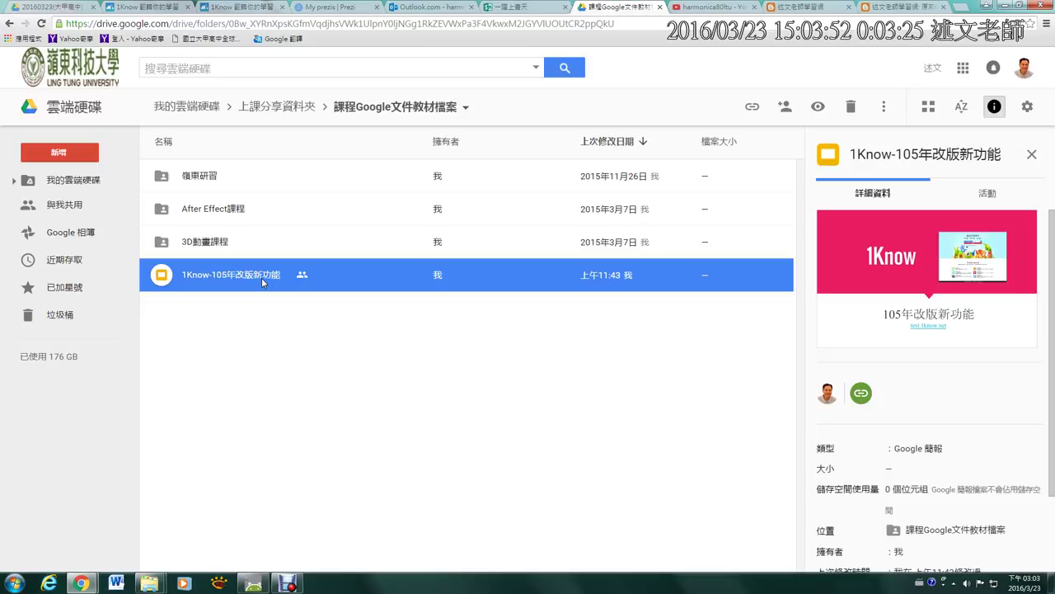
- Switch to the 1Know group page for the Google雲端硬碟應用 course and show only its tasks
left_click(173, 7)
left_click(240, 8)
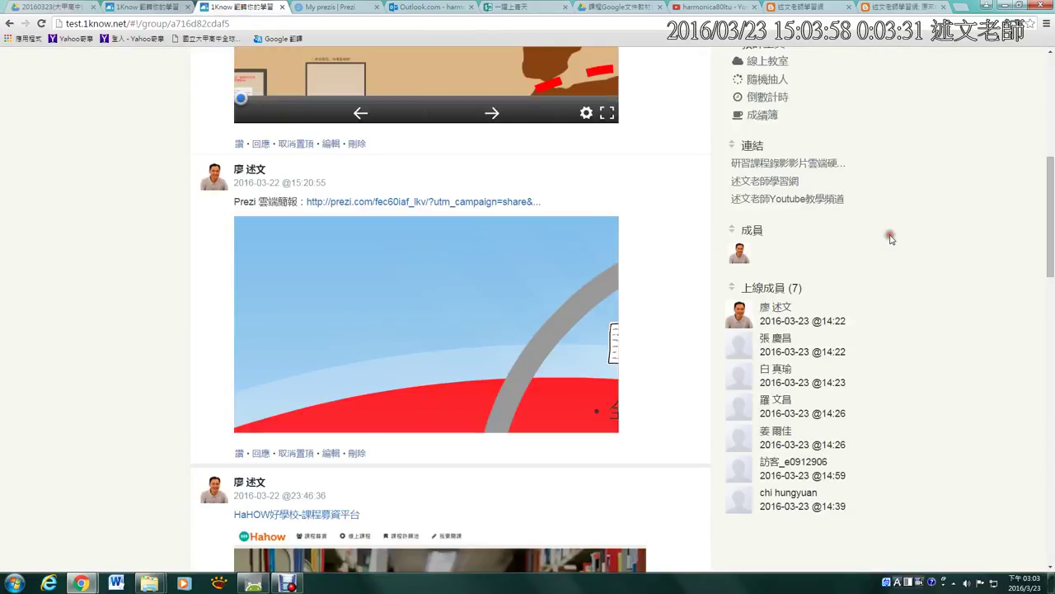
scroll(888, 236, "up", 5)
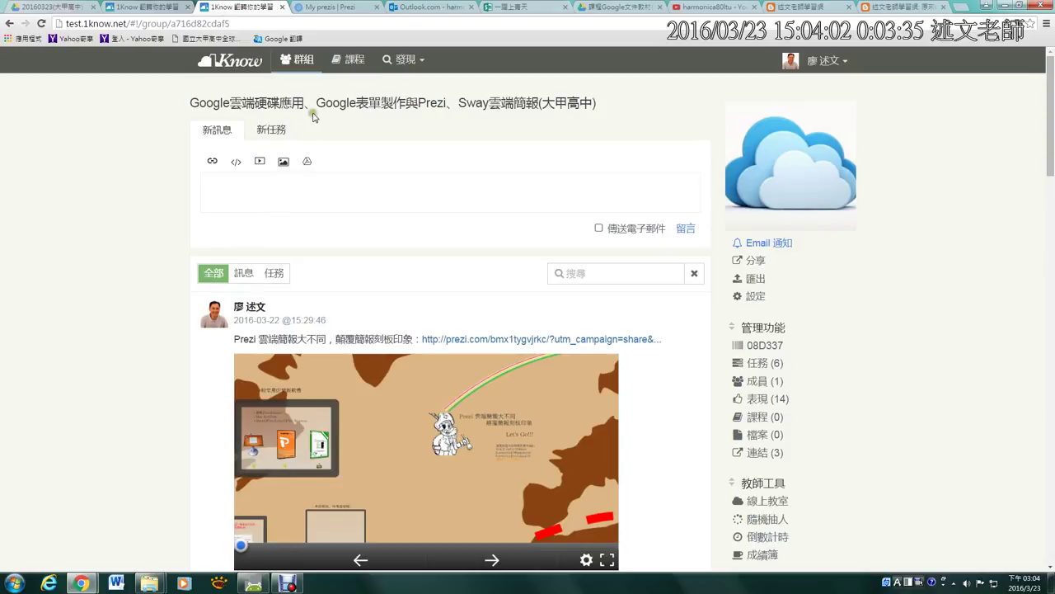
mouse_move(324, 71)
left_mouse_down()
mouse_move(284, 79)
mouse_move(292, 36)
mouse_move(313, 76)
left_mouse_up()
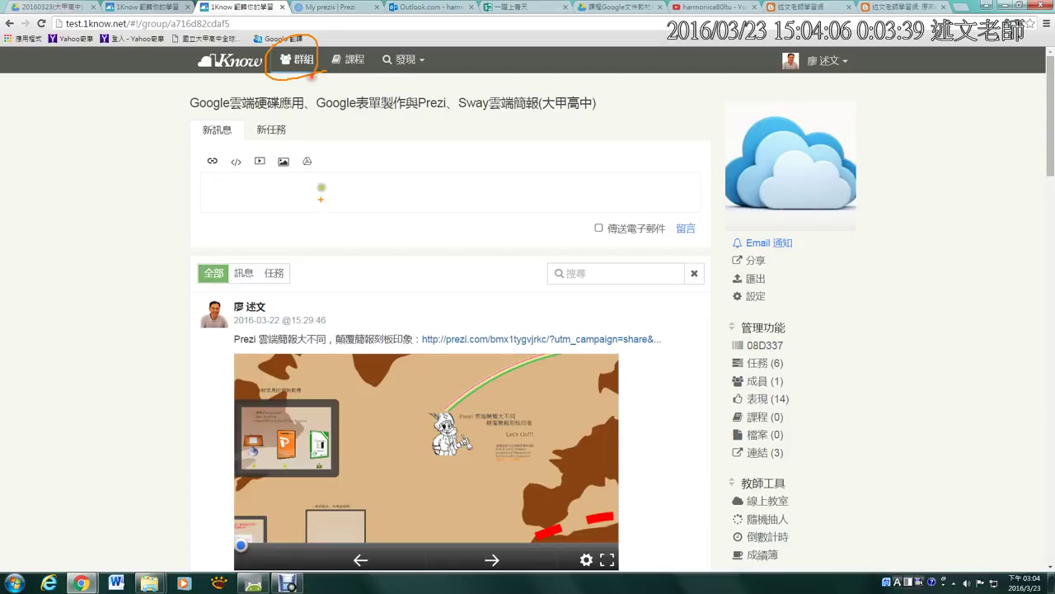
mouse_move(268, 241)
left_mouse_down()
mouse_move(279, 259)
mouse_move(314, 216)
left_mouse_up()
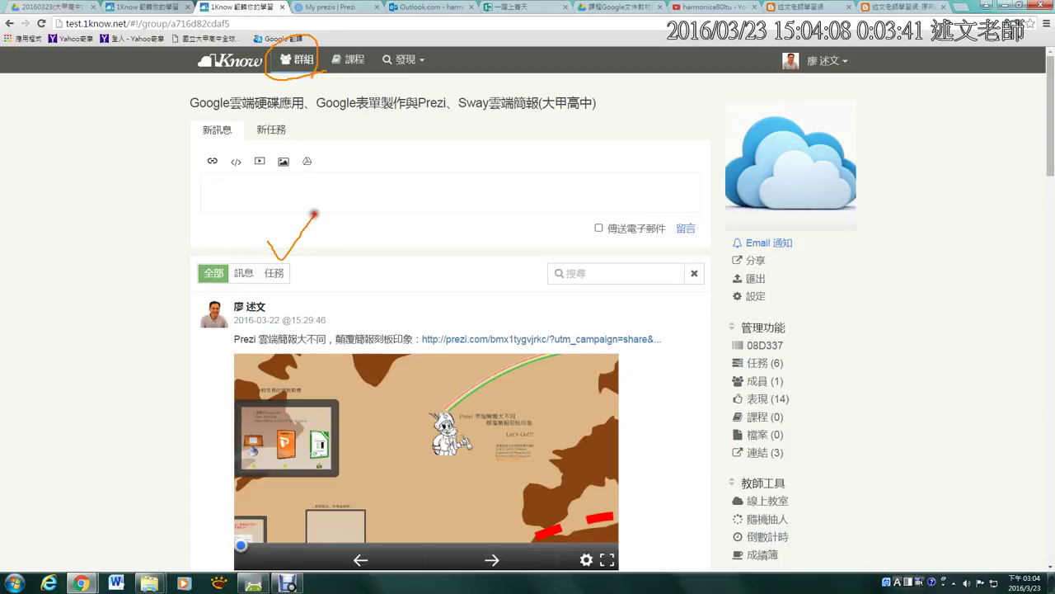
key("Escape")
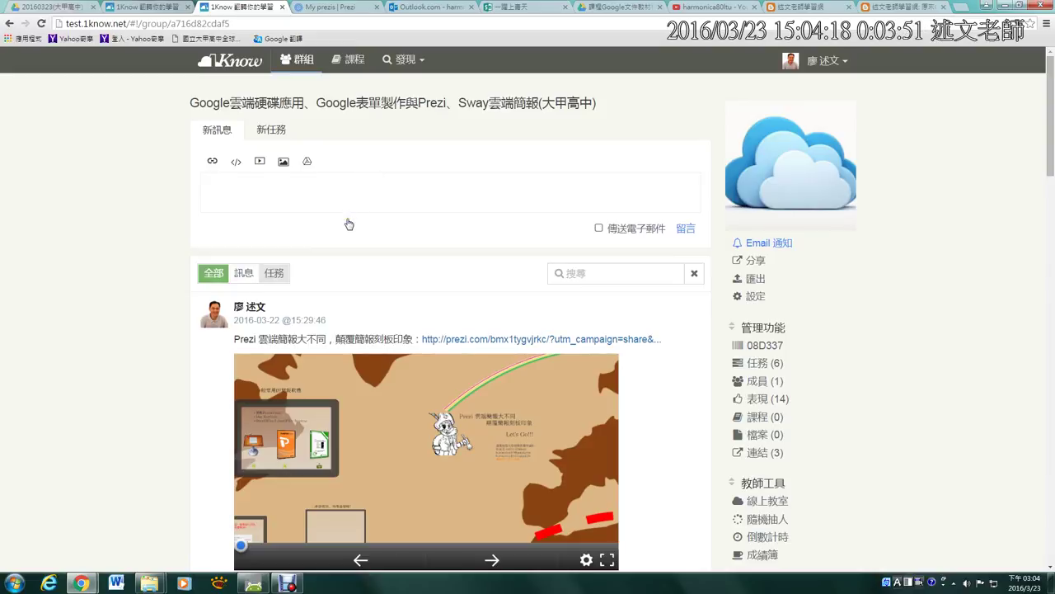
left_click(274, 273)
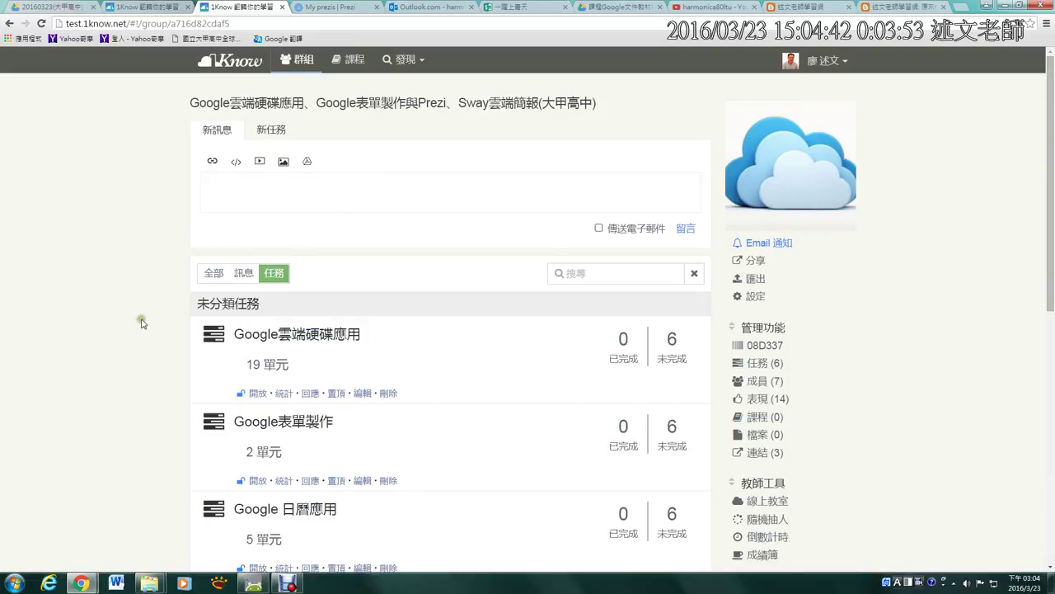
- Expand the units of the Google雲端硬碟應用 task and locate the one on recovering a file's history versions
scroll(143, 328, "down", 2)
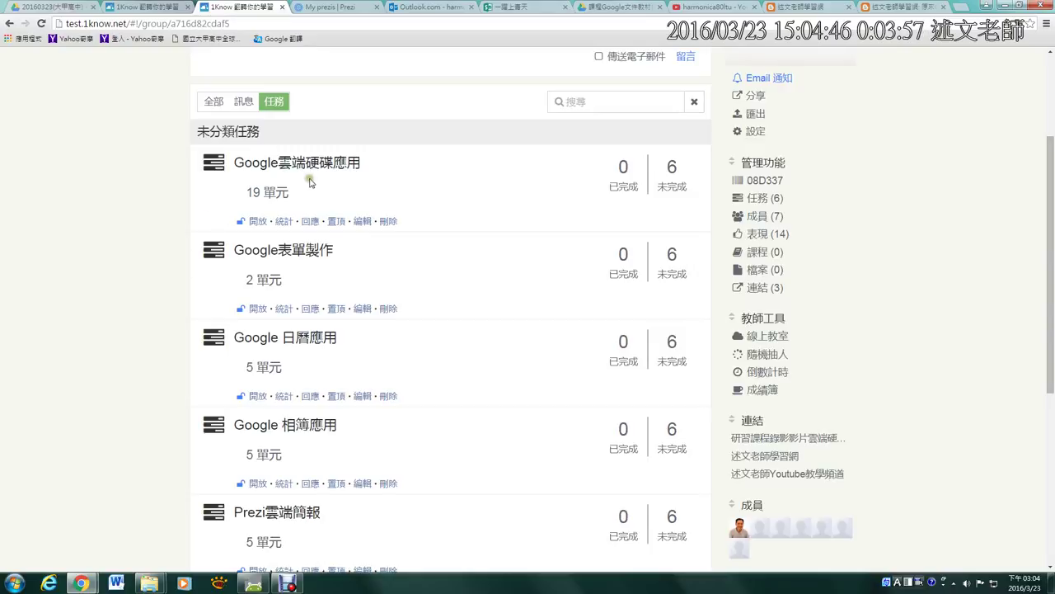
left_click(280, 194)
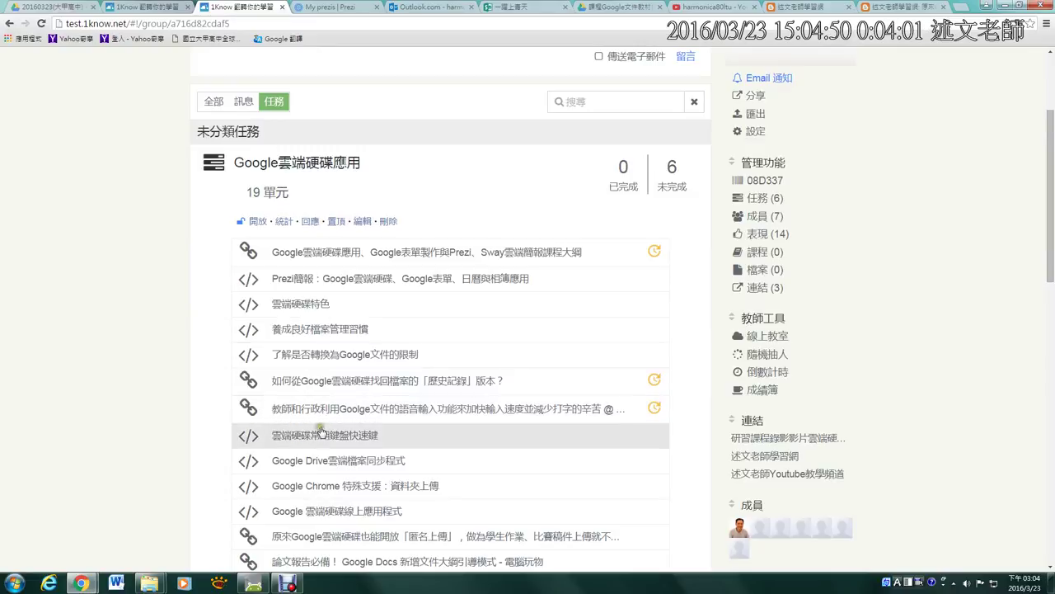
scroll(163, 452, "down", 1)
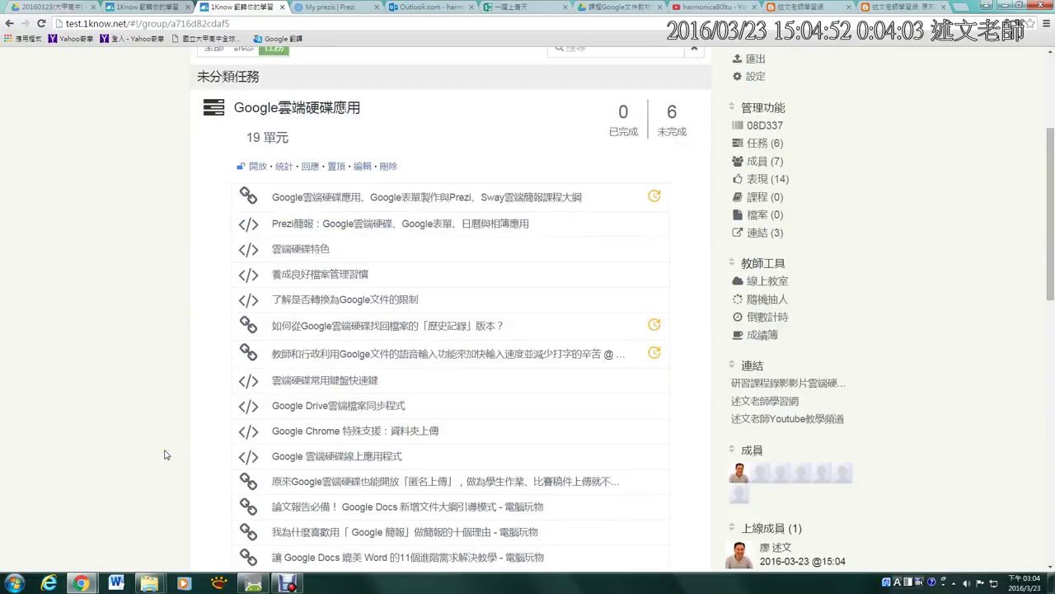
left_click_drag(256, 305, 529, 340)
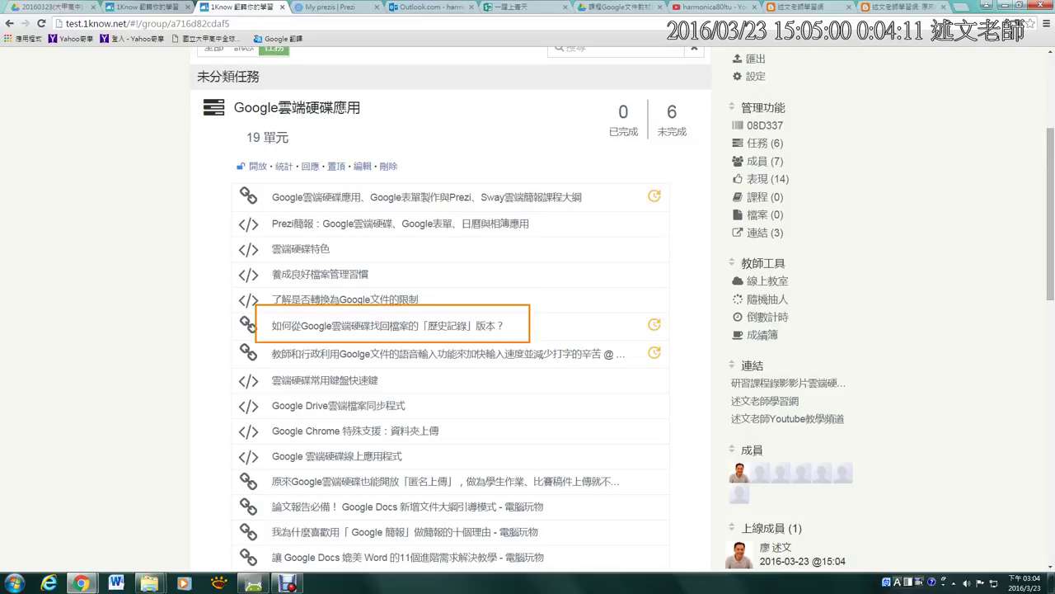
key("Escape")
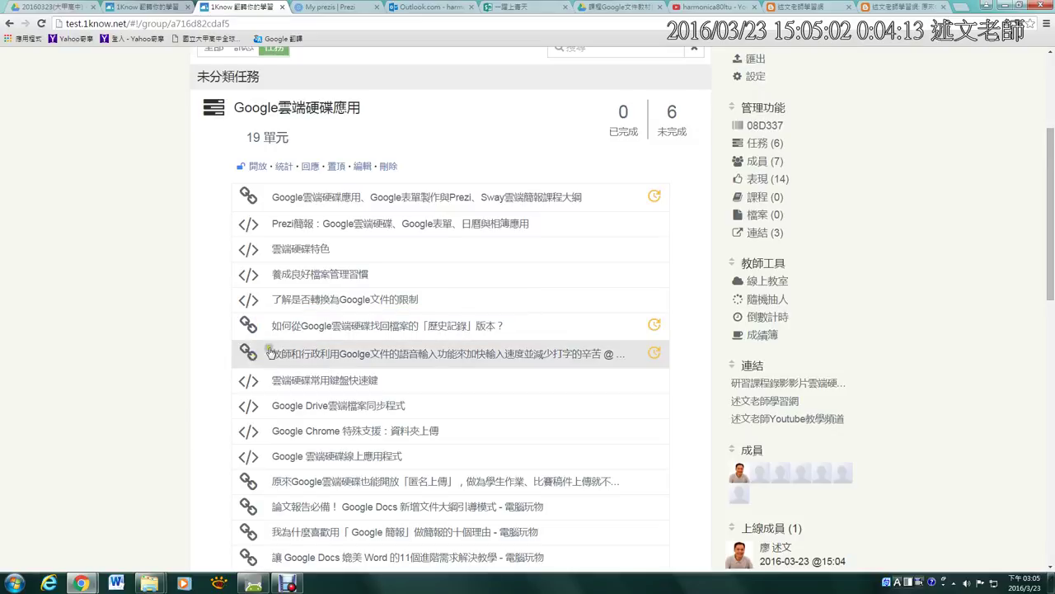
- Return to the Google Drive folder and open the 1Know-105年改版新功能 presentation for editing
left_click(625, 7)
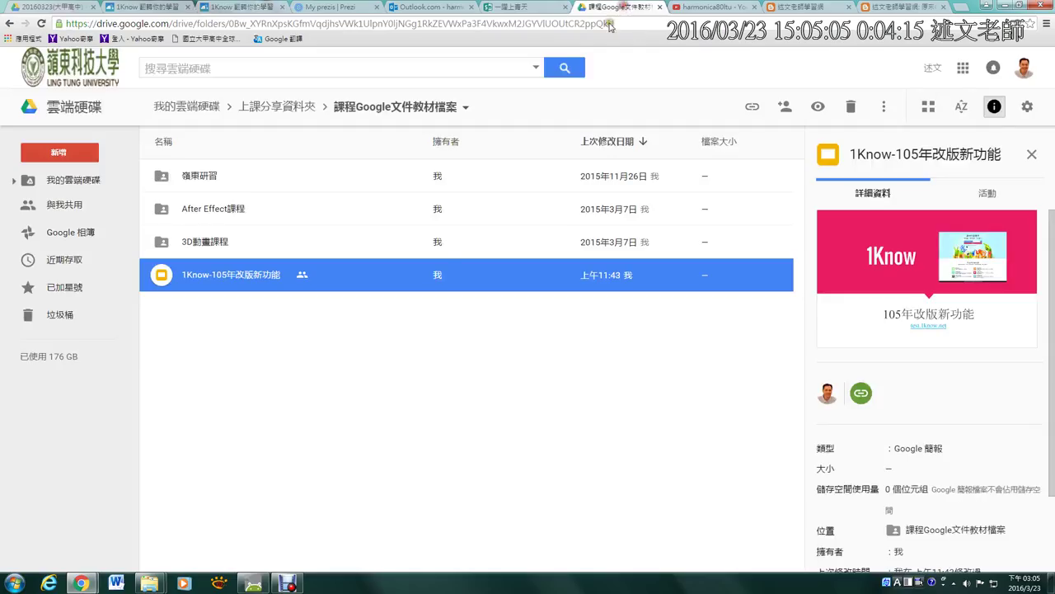
right_click(163, 279)
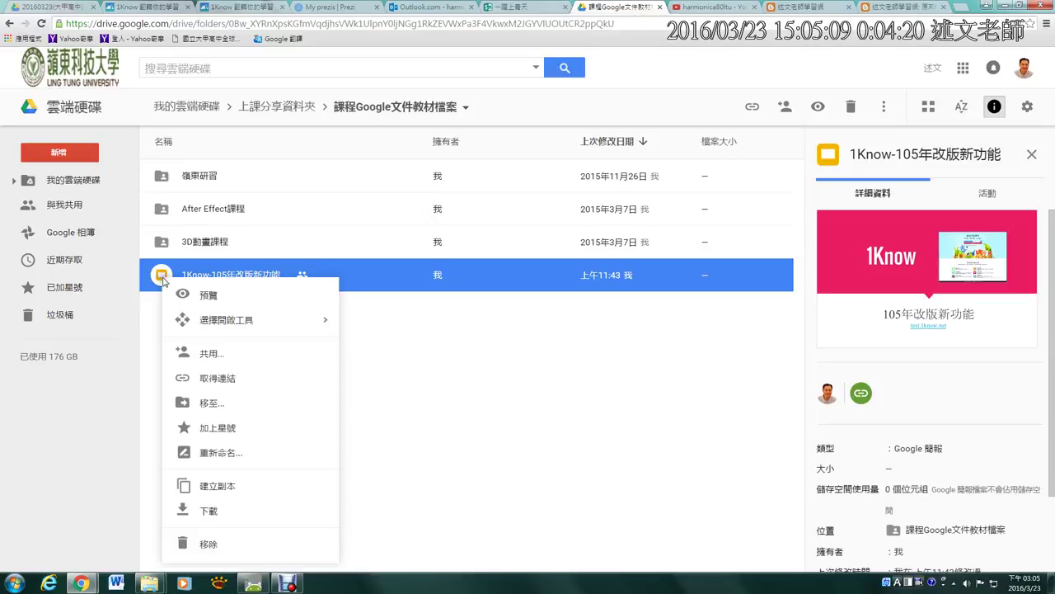
left_click(216, 277)
double_click(217, 275)
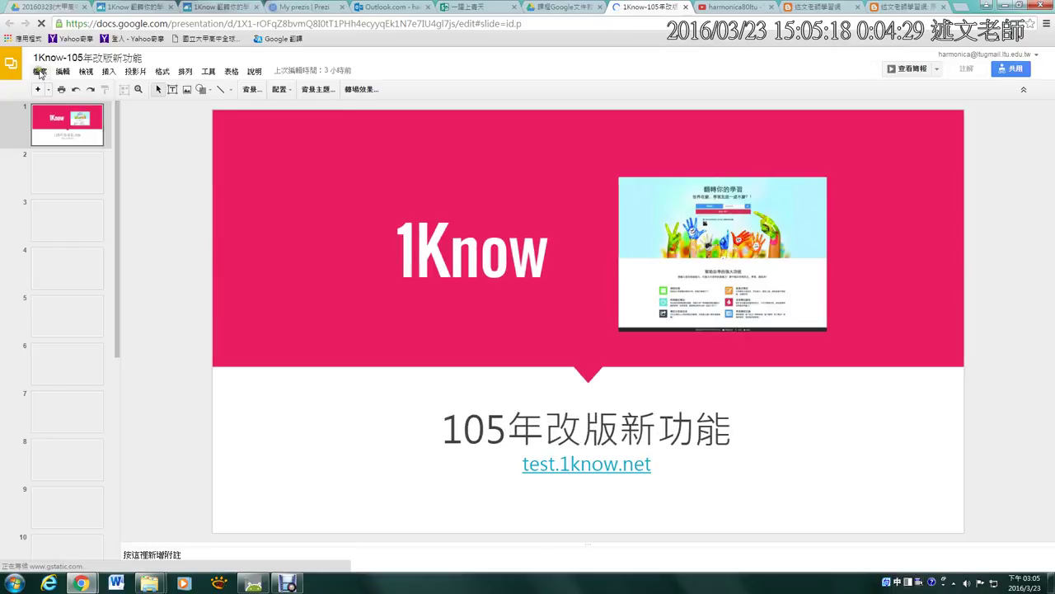
- Open the presentation's revision history and examine the list of saved versions
left_click(40, 72)
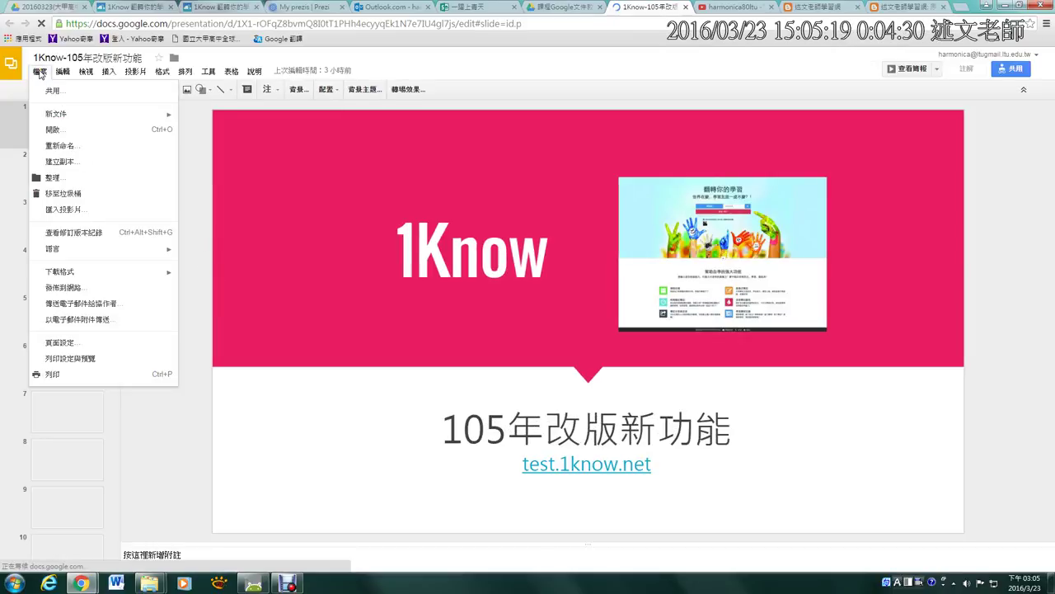
left_click(92, 238)
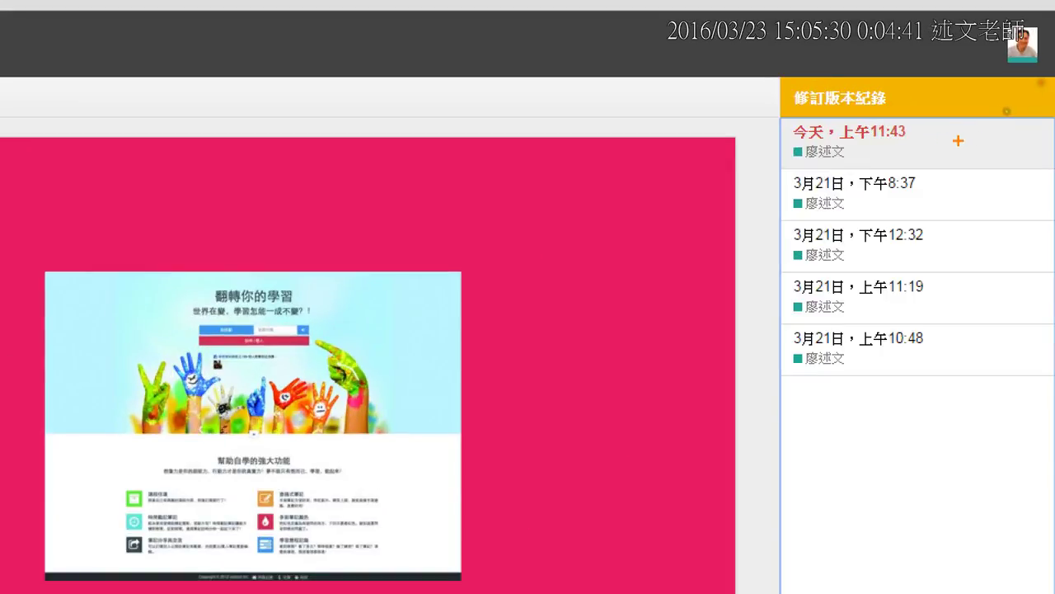
left_click_drag(926, 137, 959, 121)
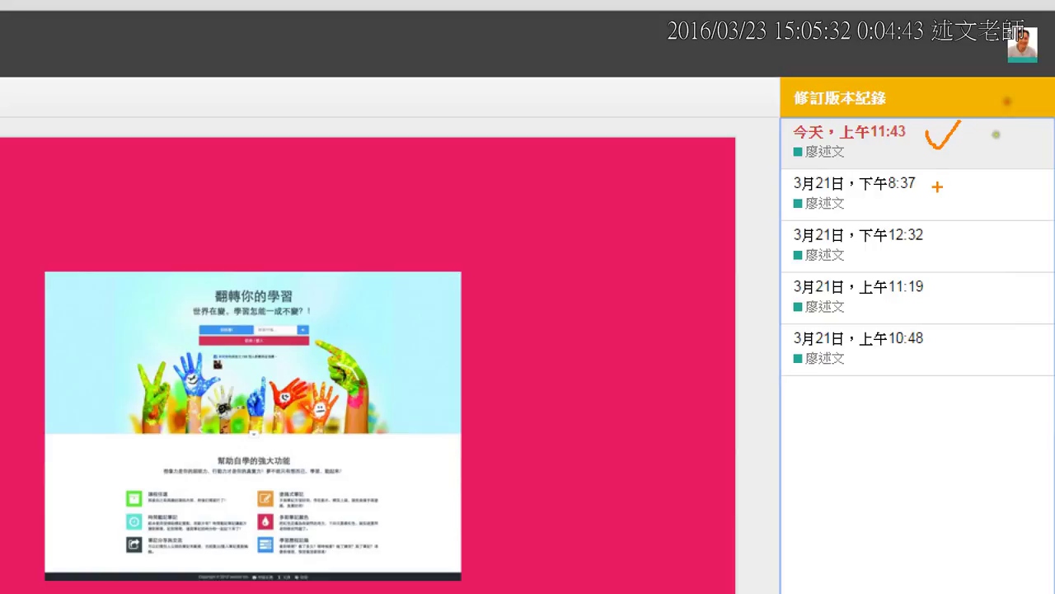
left_click_drag(938, 188, 977, 176)
mouse_move(970, 236)
left_mouse_down()
mouse_move(973, 244)
mouse_move(994, 228)
left_mouse_up()
left_click_drag(972, 312, 989, 295)
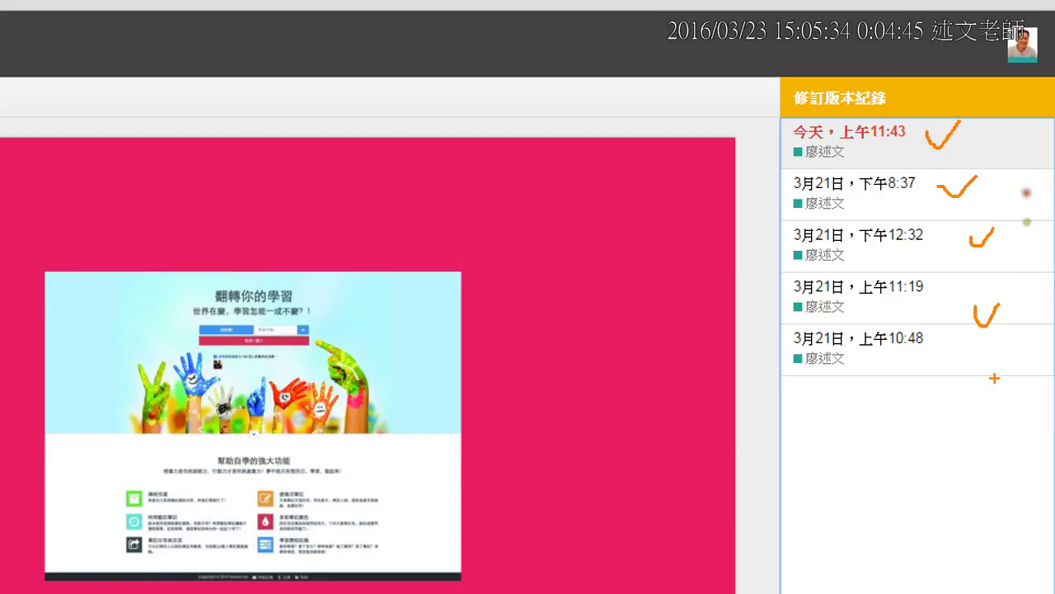
mouse_move(988, 363)
left_mouse_down()
mouse_move(993, 376)
mouse_move(1009, 351)
left_mouse_up()
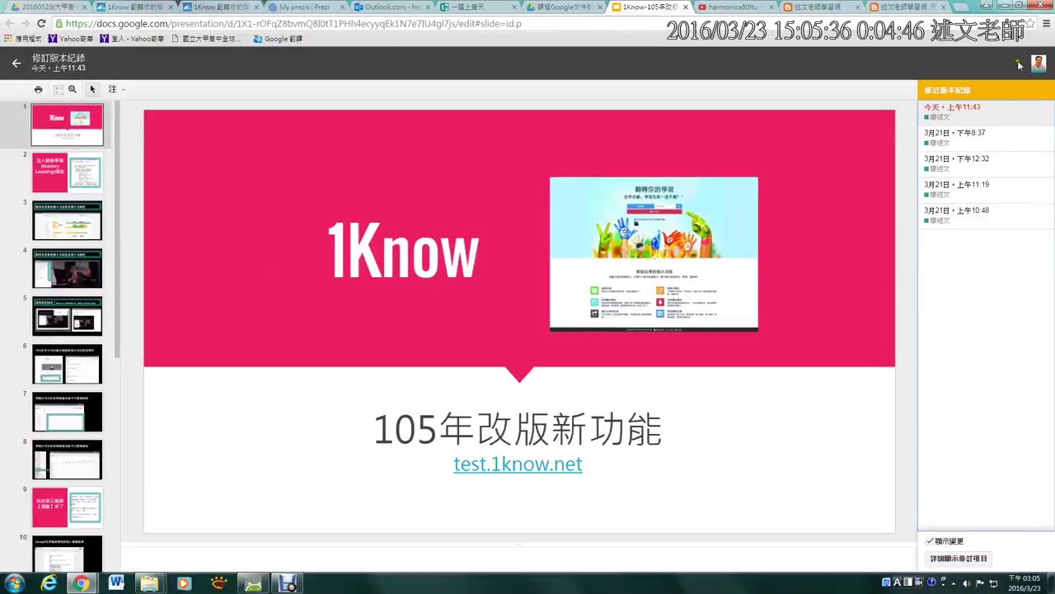
- View the presentation's 3月21日 上午10:48 revision, followed by its 上午11:19 revision, with changes shown
left_click(967, 216)
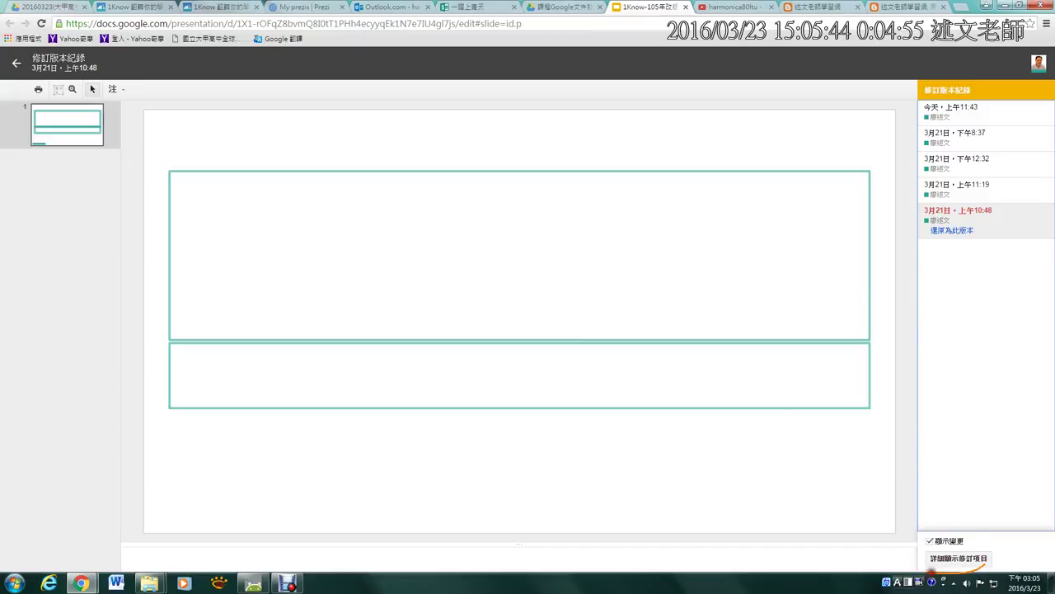
mouse_move(985, 565)
left_mouse_down()
mouse_move(913, 512)
mouse_move(994, 527)
mouse_move(985, 564)
left_mouse_up()
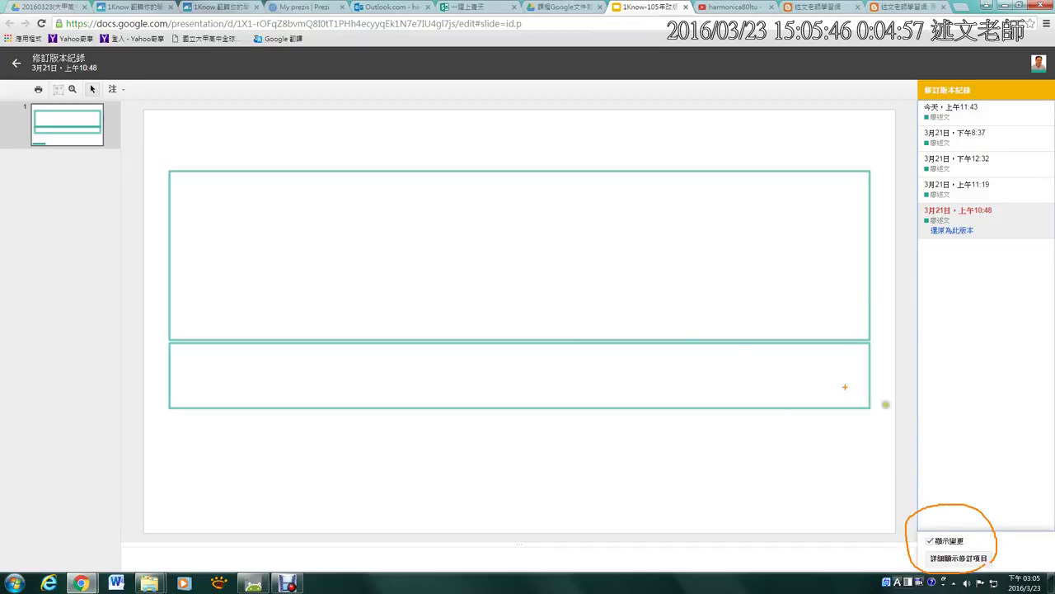
key("Escape")
left_click(967, 187)
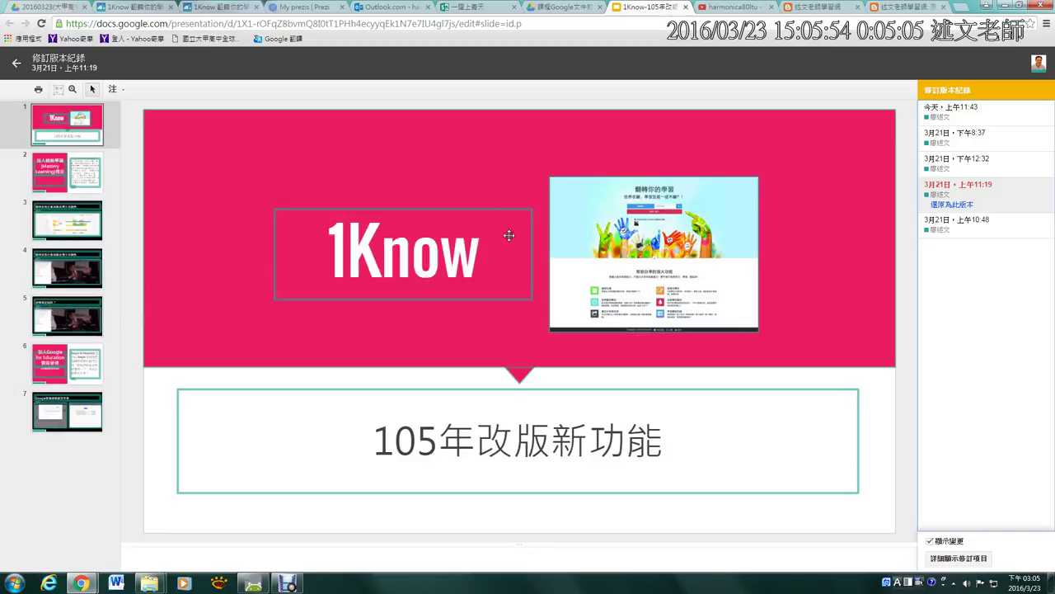
left_click_drag(418, 194, 450, 167)
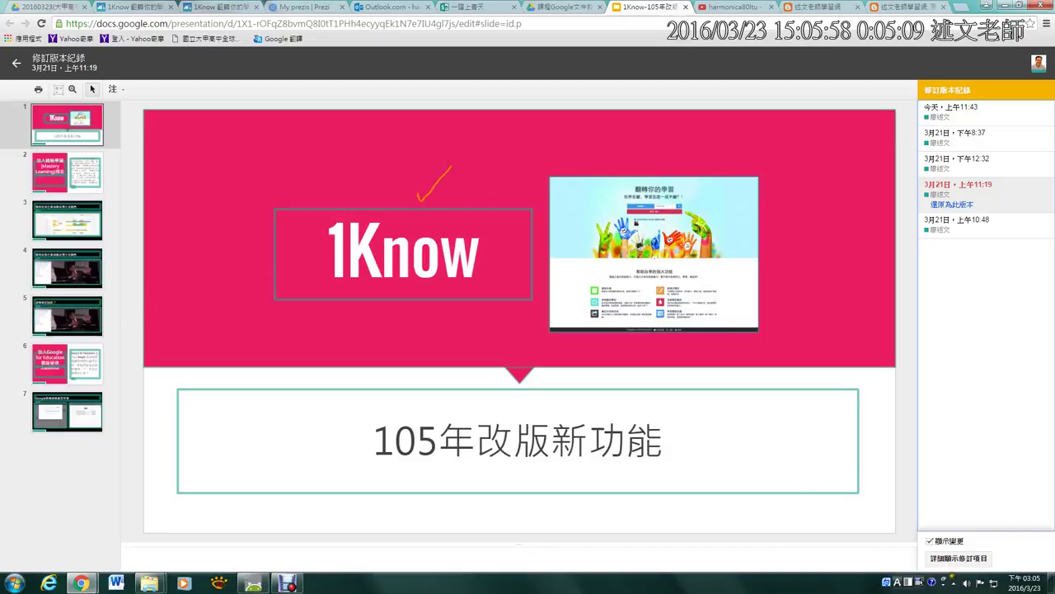
key("Escape")
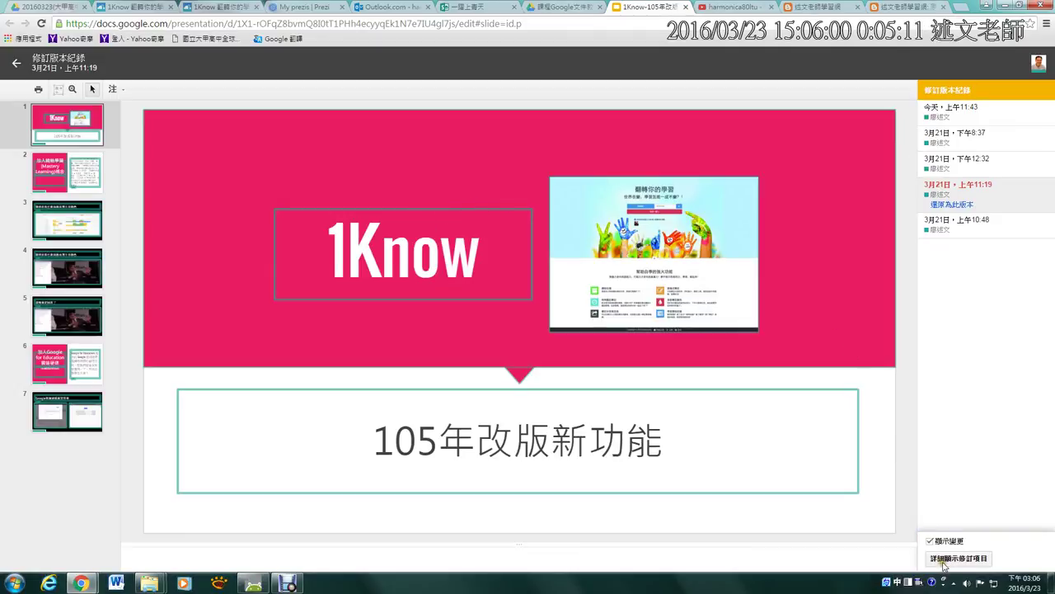